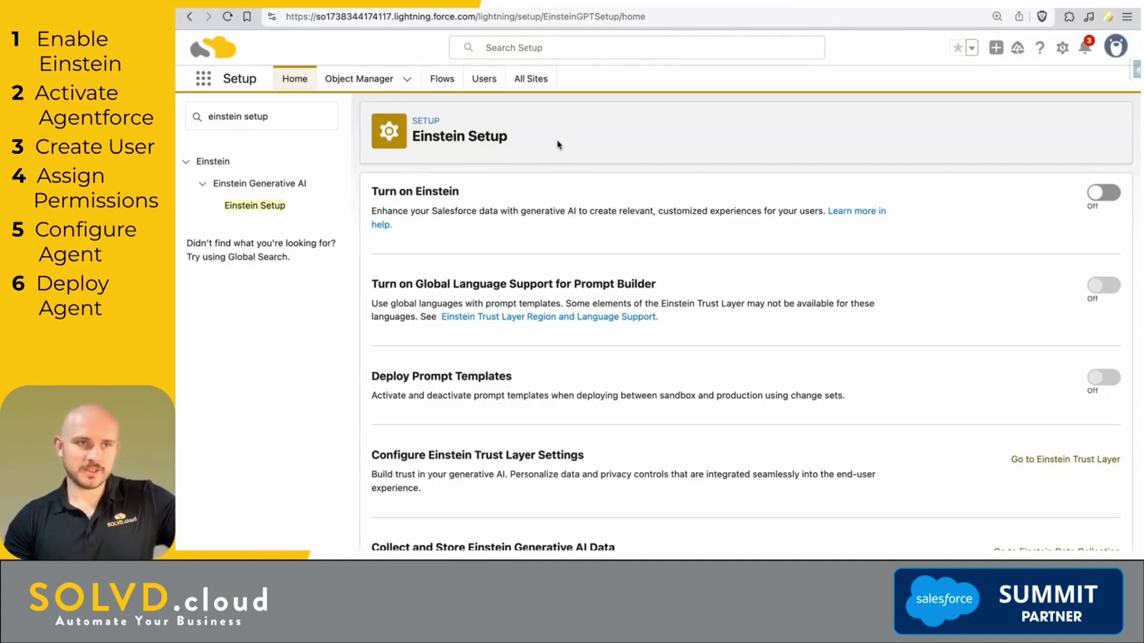
- Turn on Einstein in Einstein Setup and enable Agentforce on the Agents setup page
left_click(286, 116)
key("super+a")
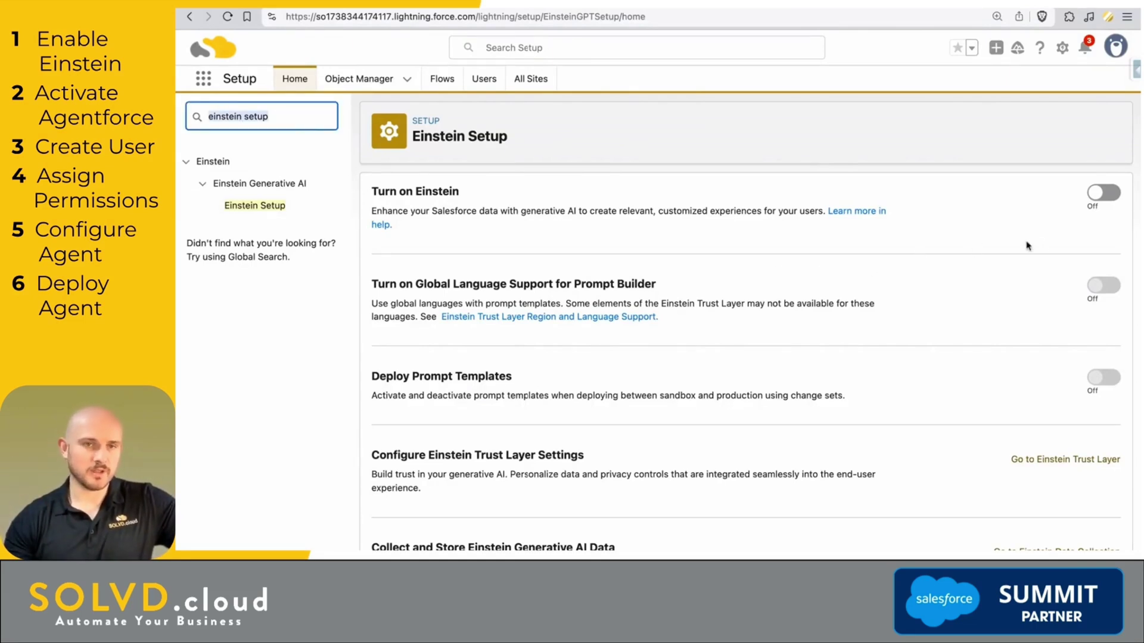
left_click(1103, 192)
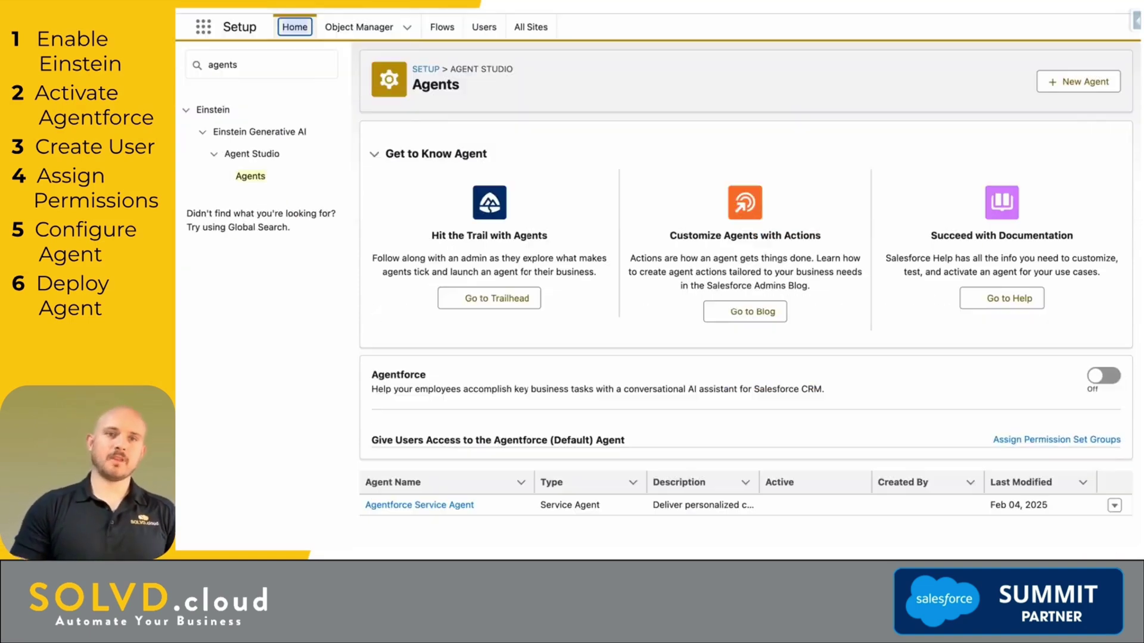
double_click(267, 59)
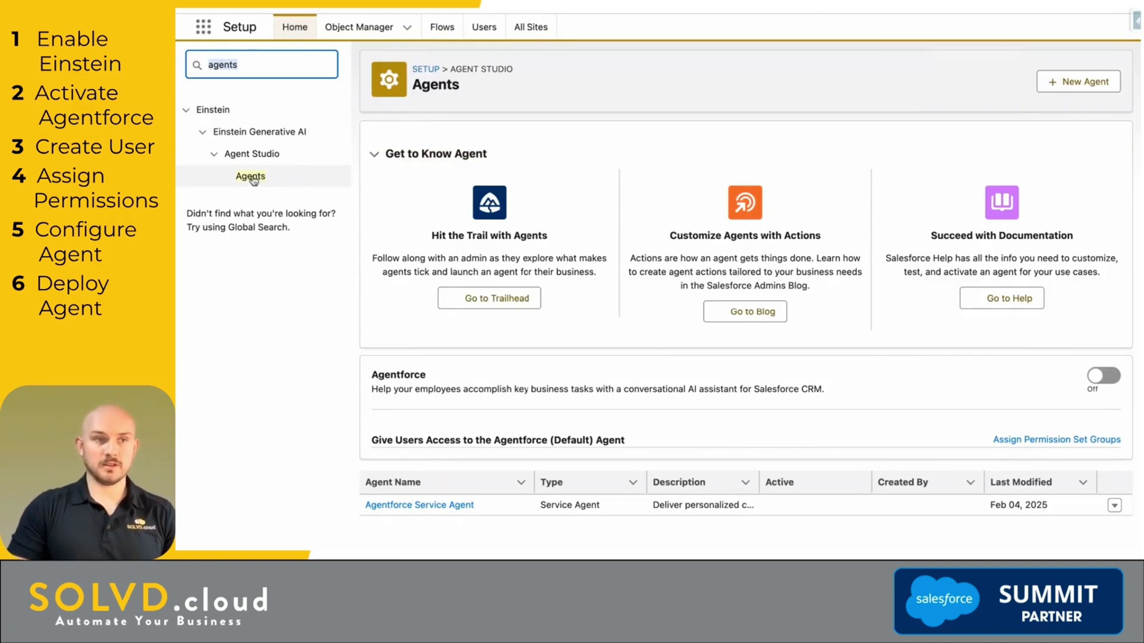
left_click(1103, 376)
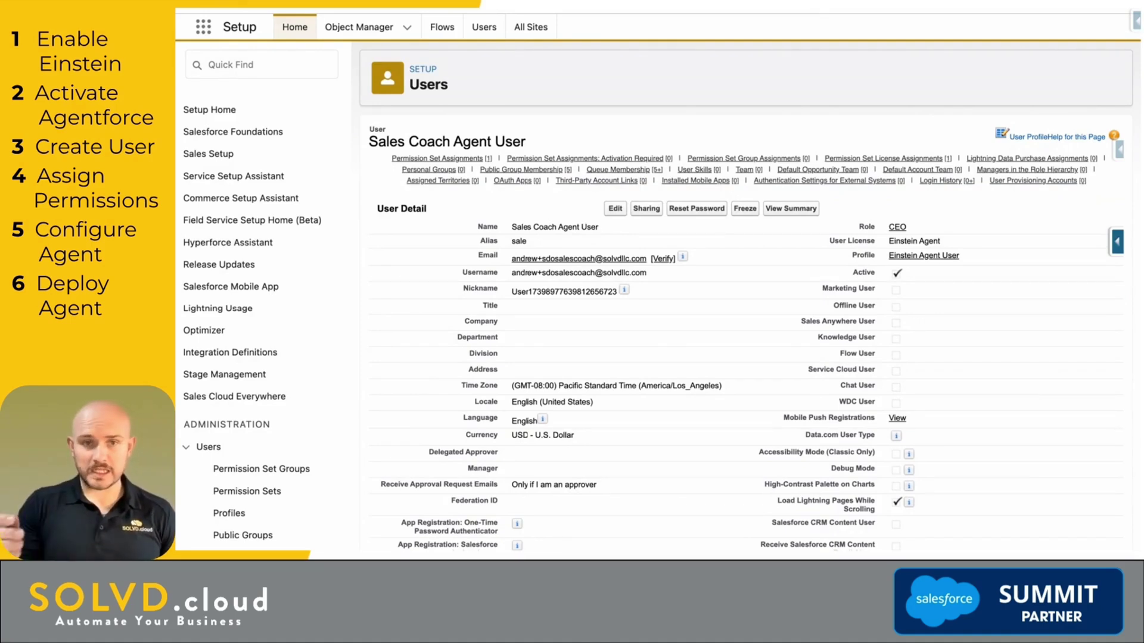
- Examine the Sales Coach Agent User's record and its permission set assignments
left_click_drag(390, 142, 483, 137)
left_click(483, 137)
left_click(539, 146, "shift")
triple_click(539, 146)
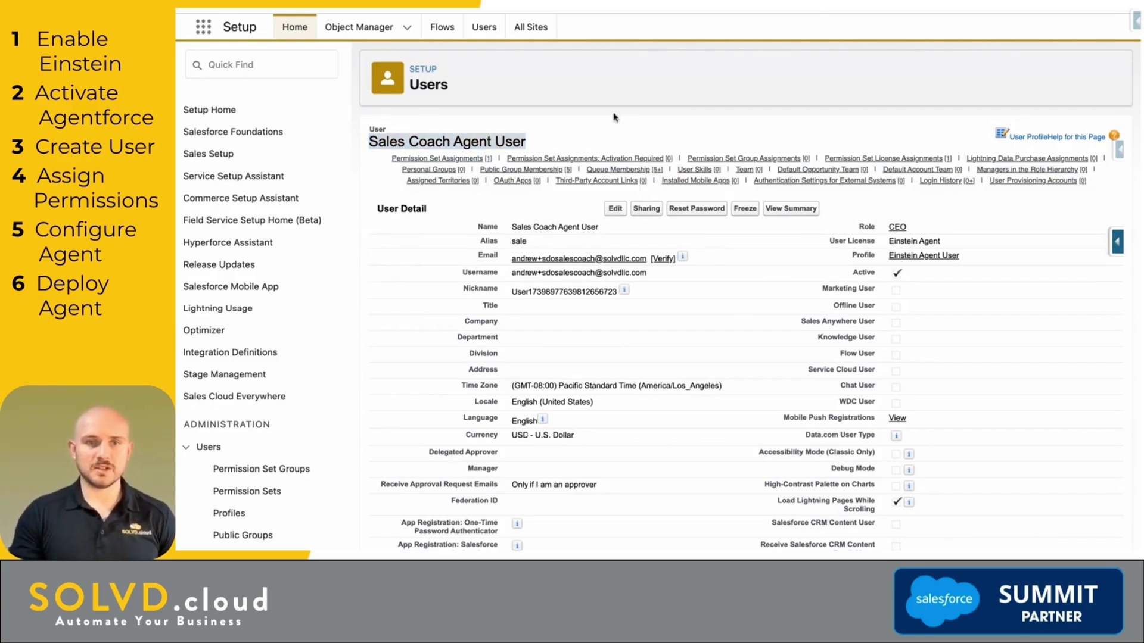
scroll(498, 345, "down", 10)
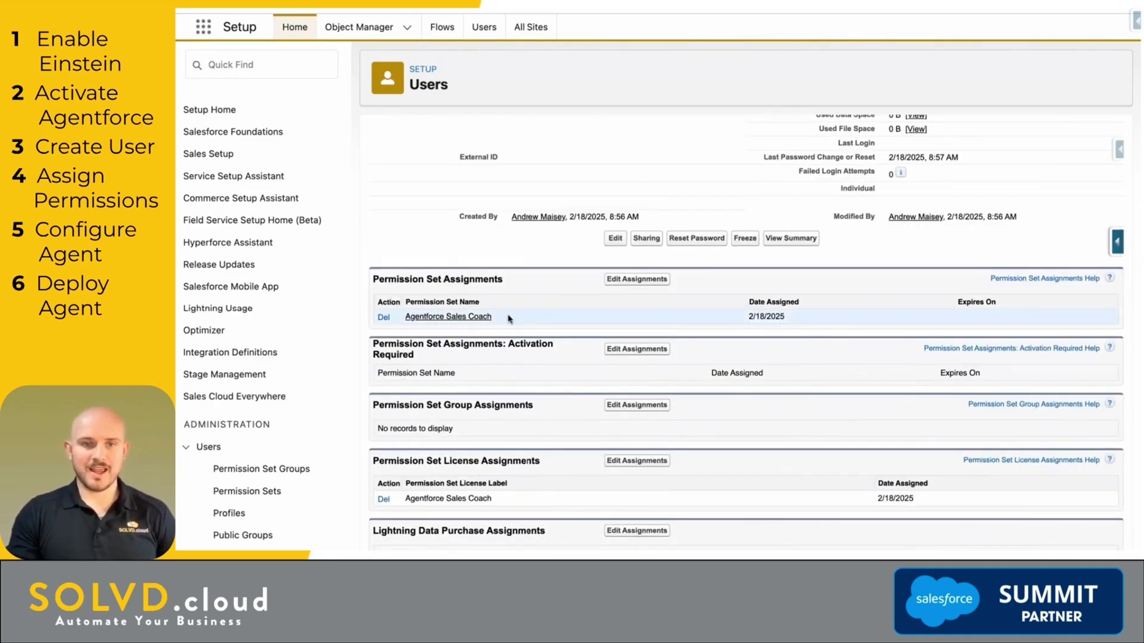
left_click_drag(509, 318, 404, 317)
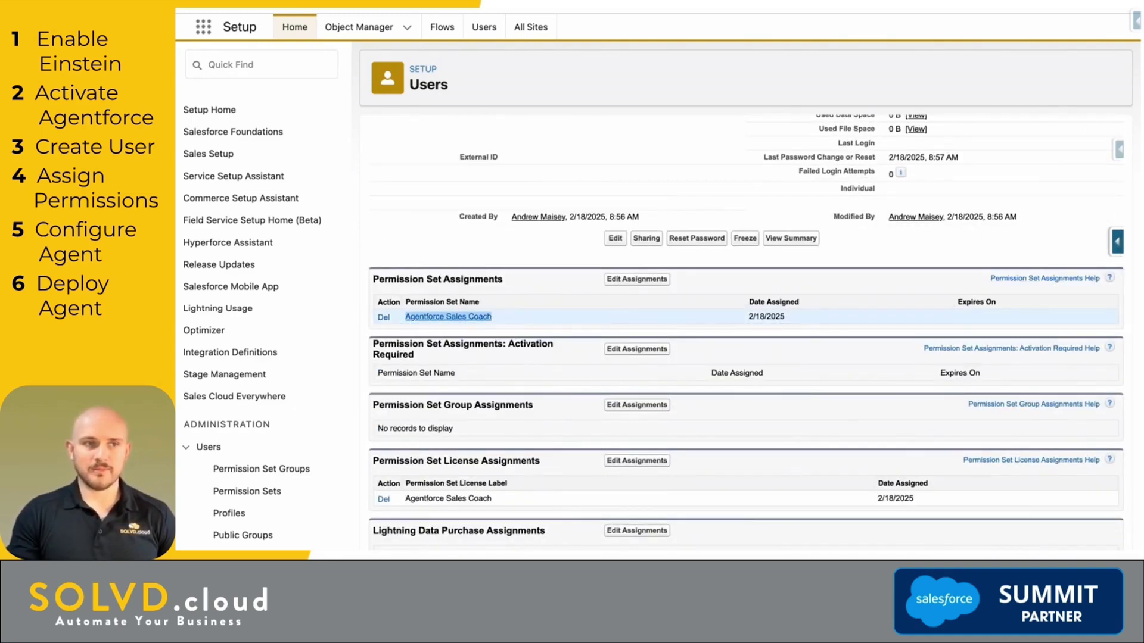
left_click(524, 334)
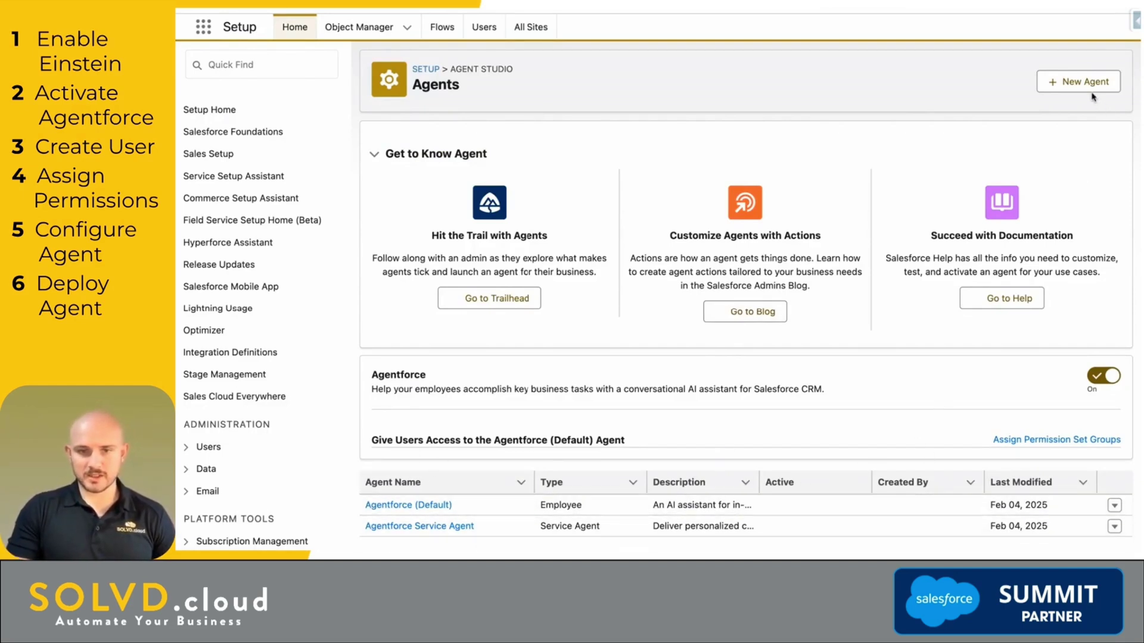
- Start a new agent of type Agentforce Sales Coach and accept its preset topics
left_click(1070, 85)
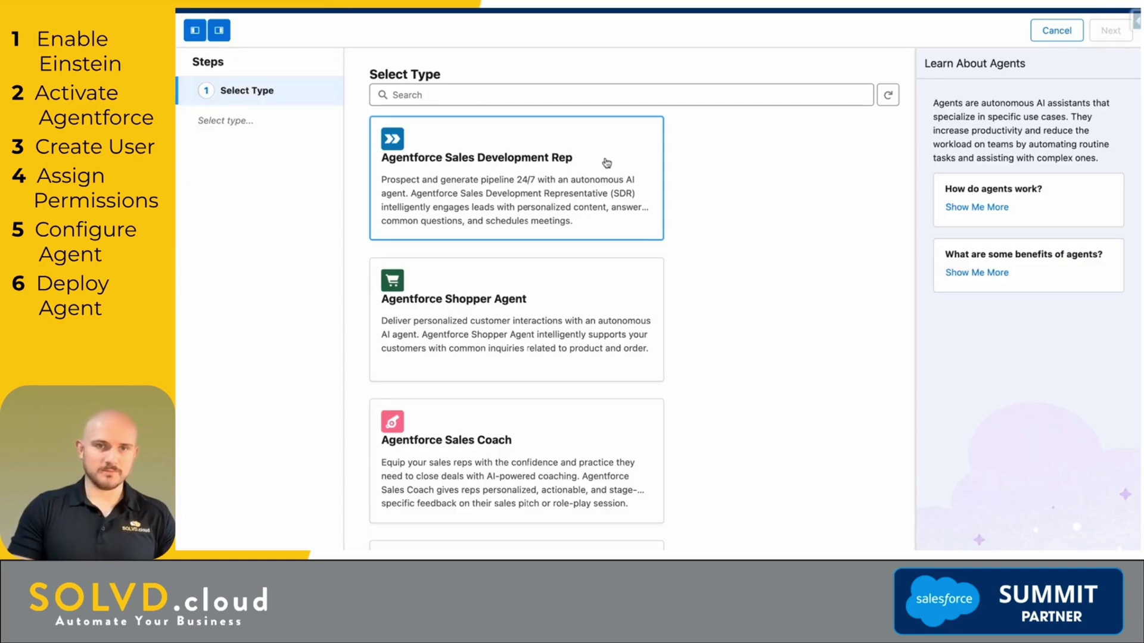
scroll(765, 289, "down", 2)
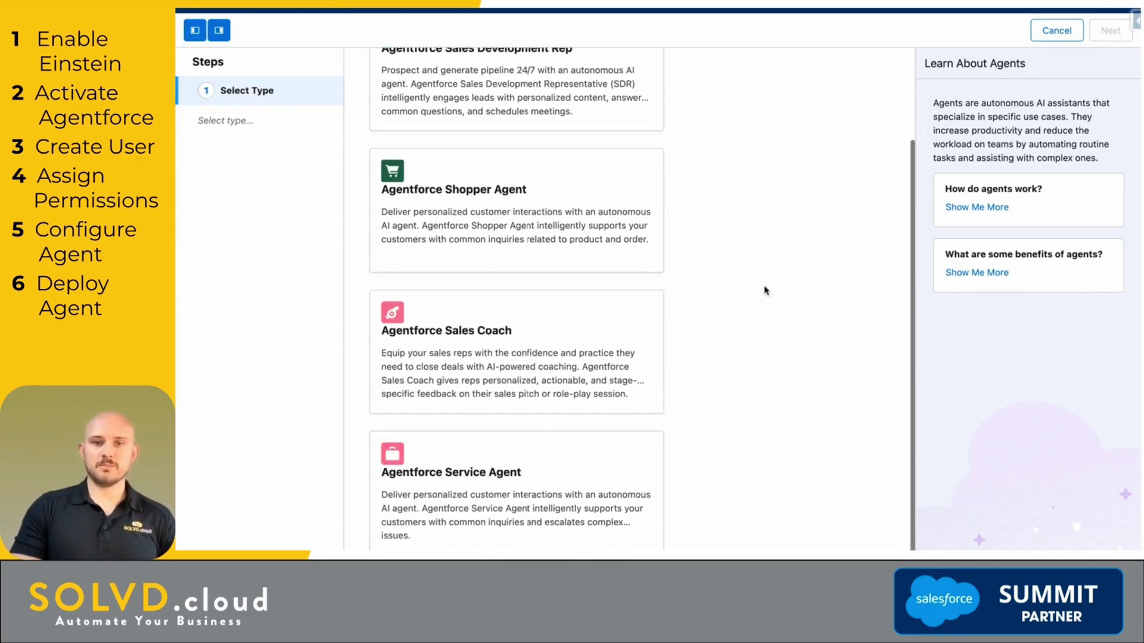
left_click(538, 359)
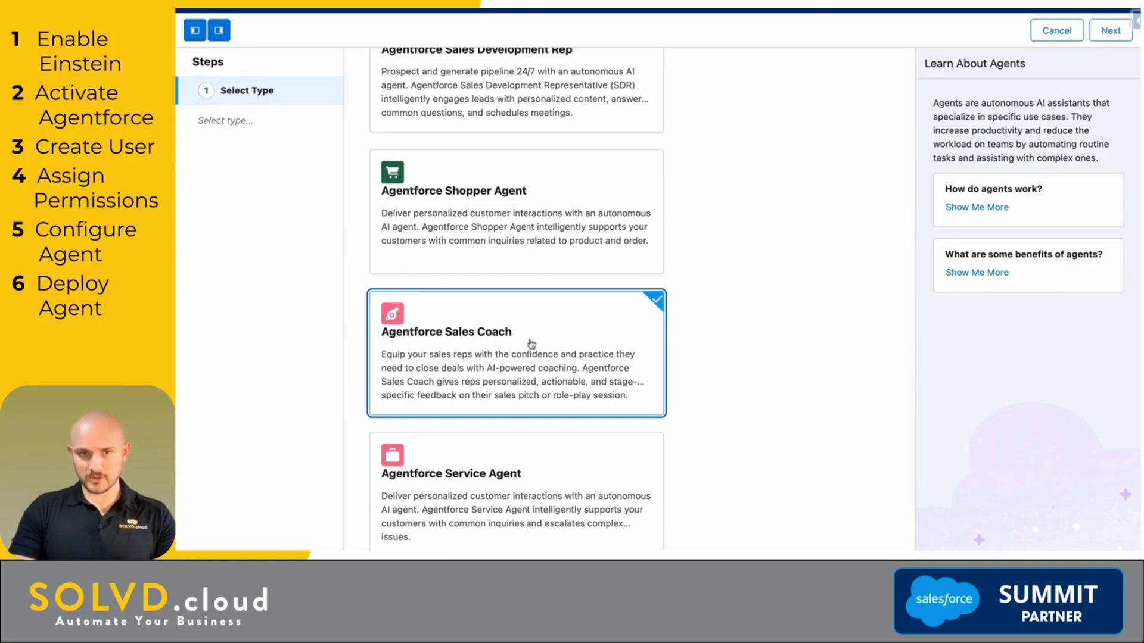
scroll(756, 362, "up", 2)
left_click(1108, 30)
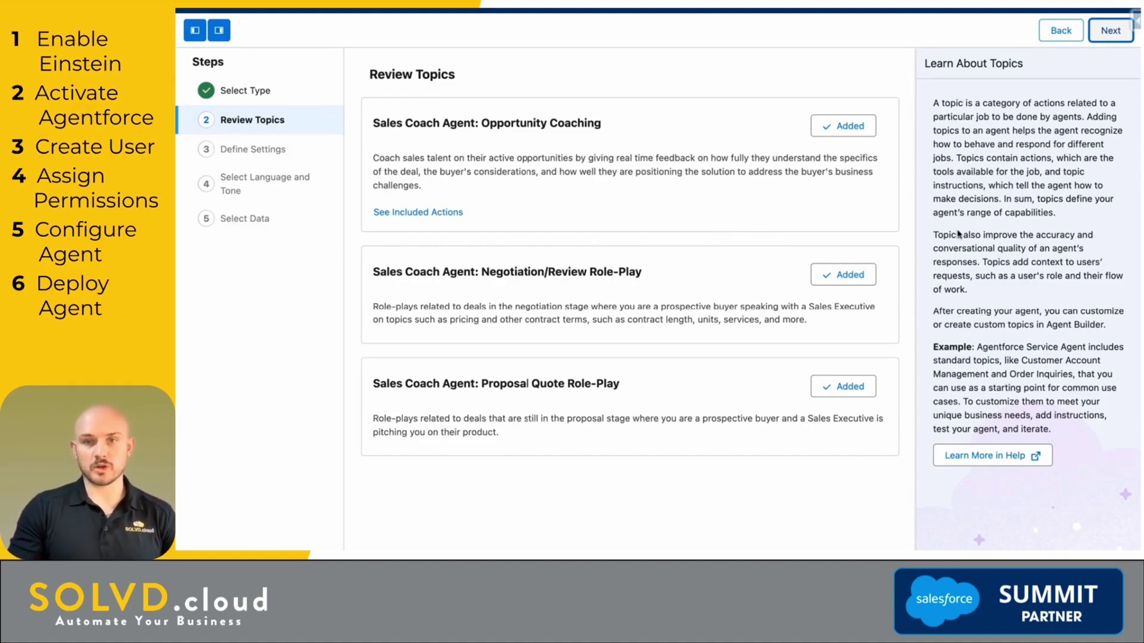
left_click(1108, 30)
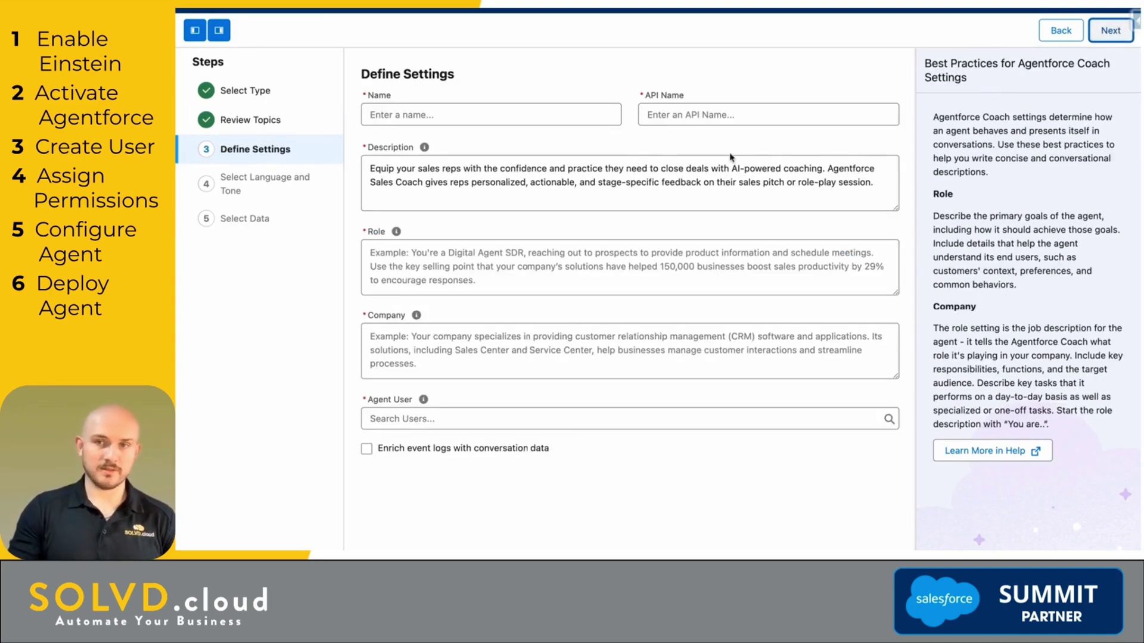
- Name the agent "Sales Coach" and describe its role as "Help us with sales"
left_click(422, 114)
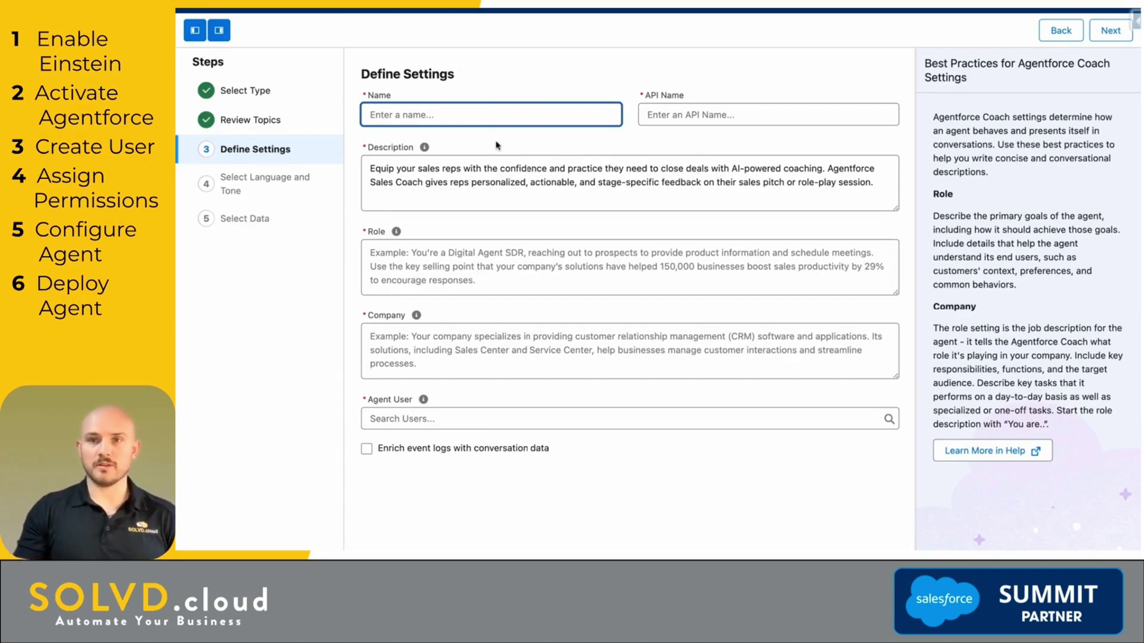
type("Sales Coach")
left_click(470, 275)
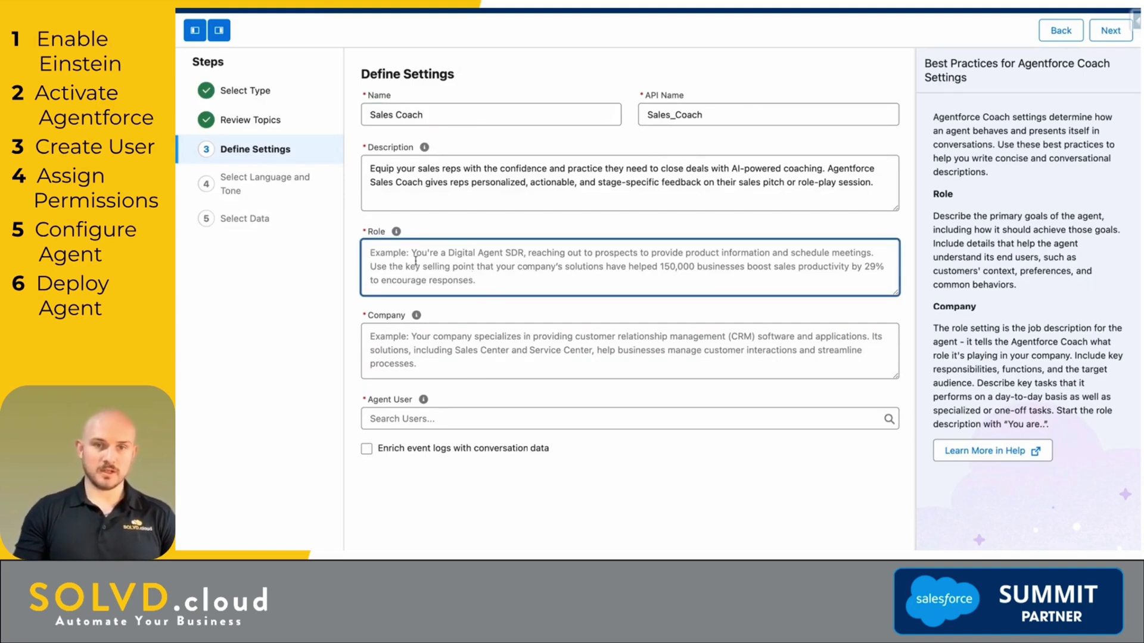
type("Help")
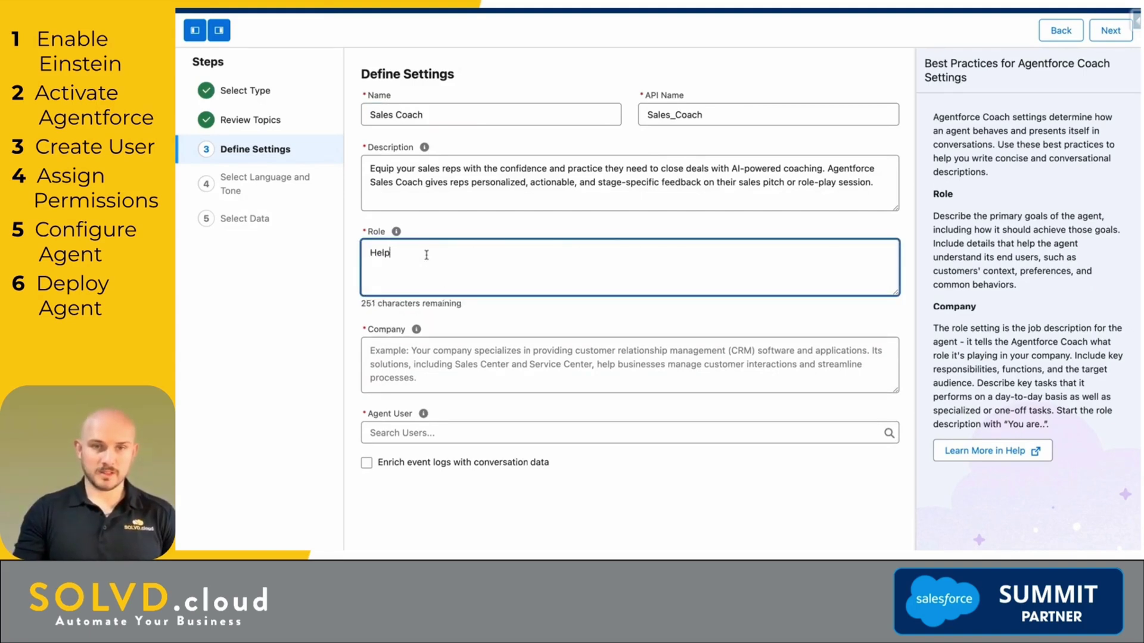
type(" us with sales")
- Fill in the agent's company description as "Company Specializes in Selling Saas."
left_click(454, 352)
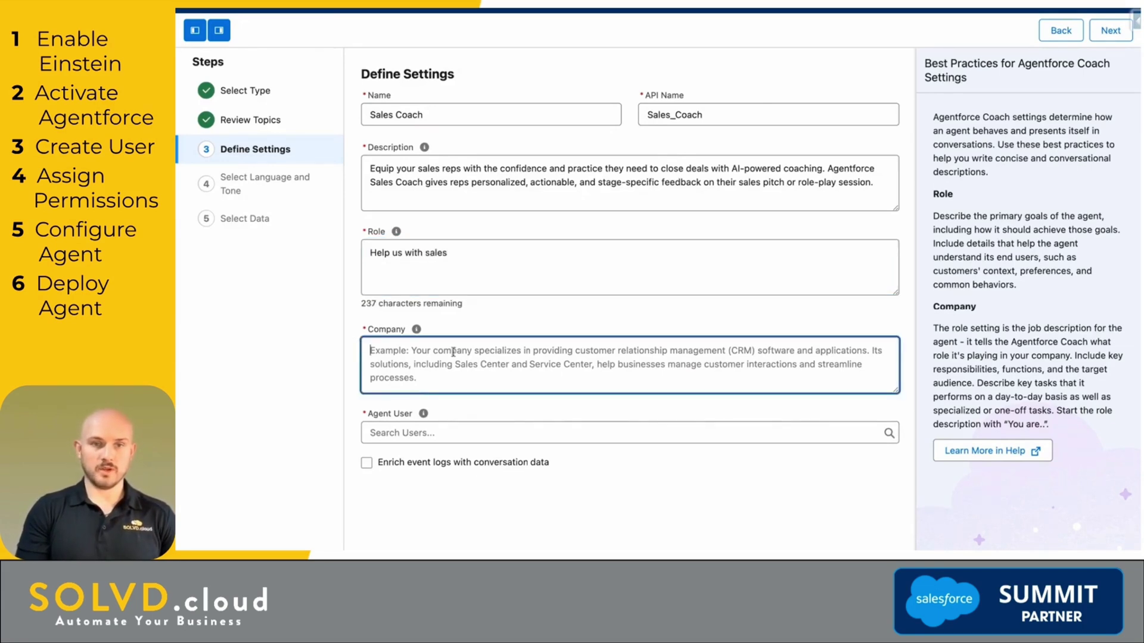
type("Company Spe")
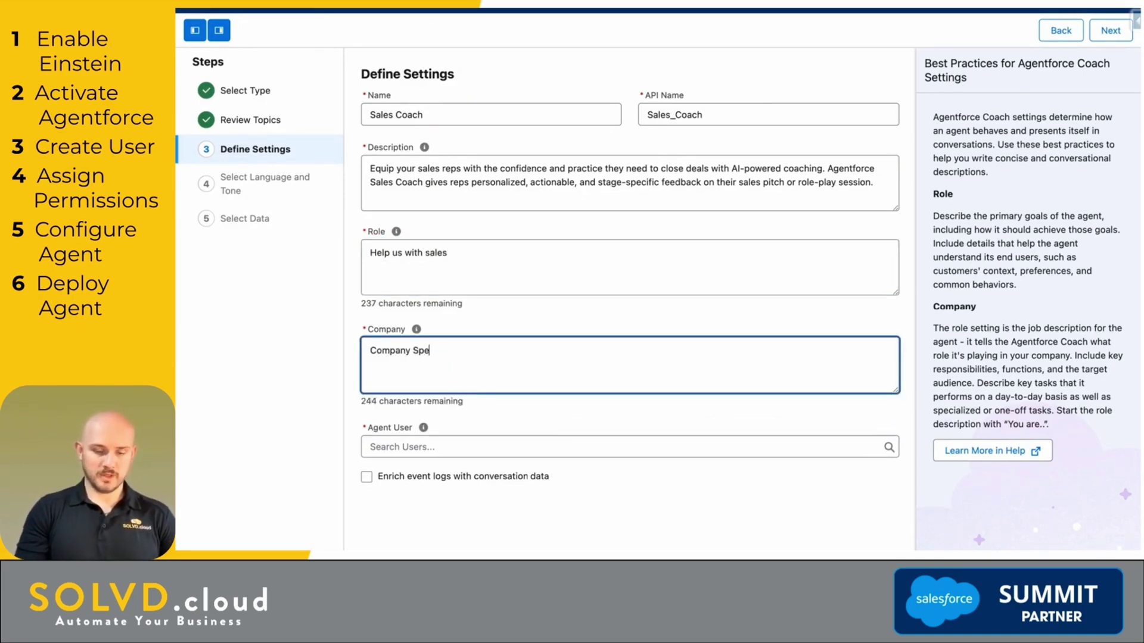
type("cializes in Selling SA")
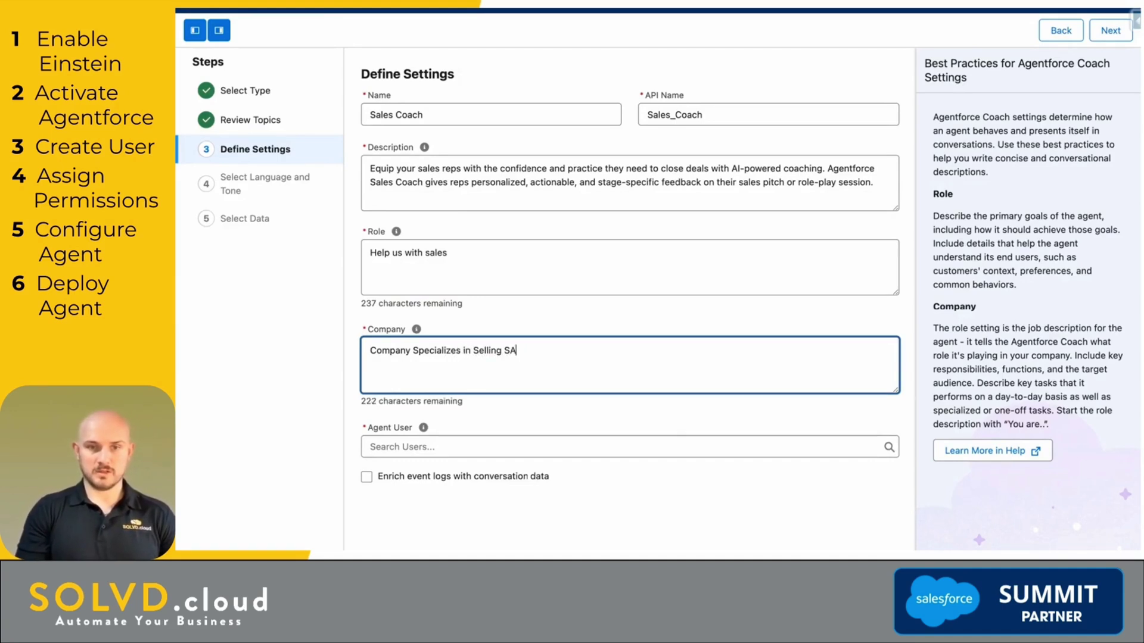
type("AAS")
key("BackSpace")
key("BackSpace")
key("BackSpace")
key("BackSpace")
type("Saas sof")
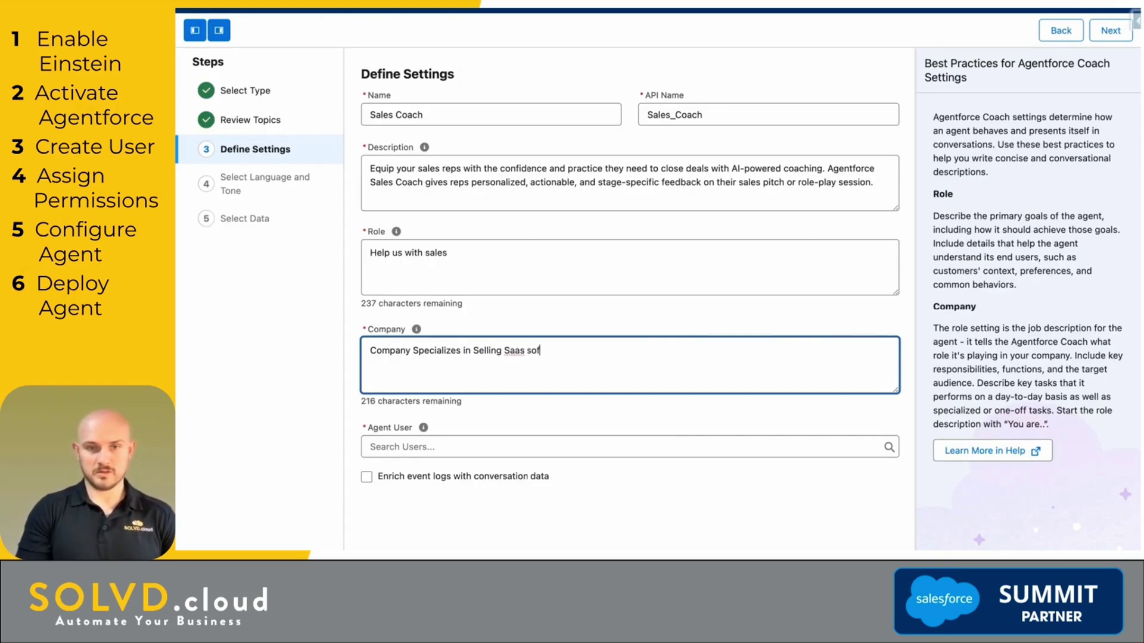
key("BackSpace")
type(".")
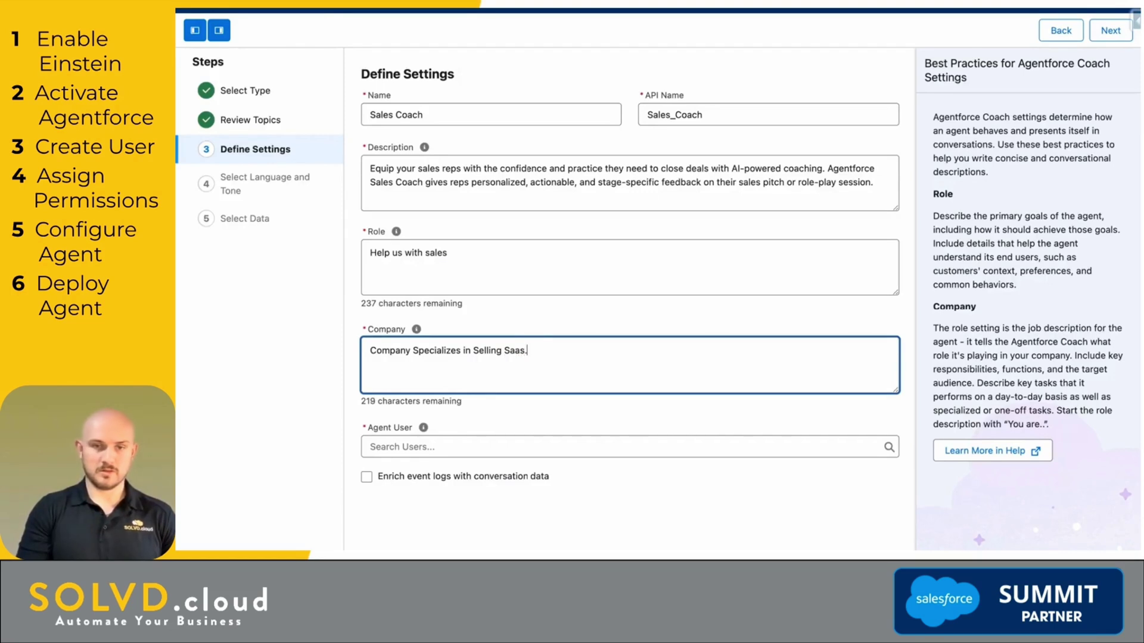
- Review the available agent users, the role text and the help note for the company description
left_click(451, 447)
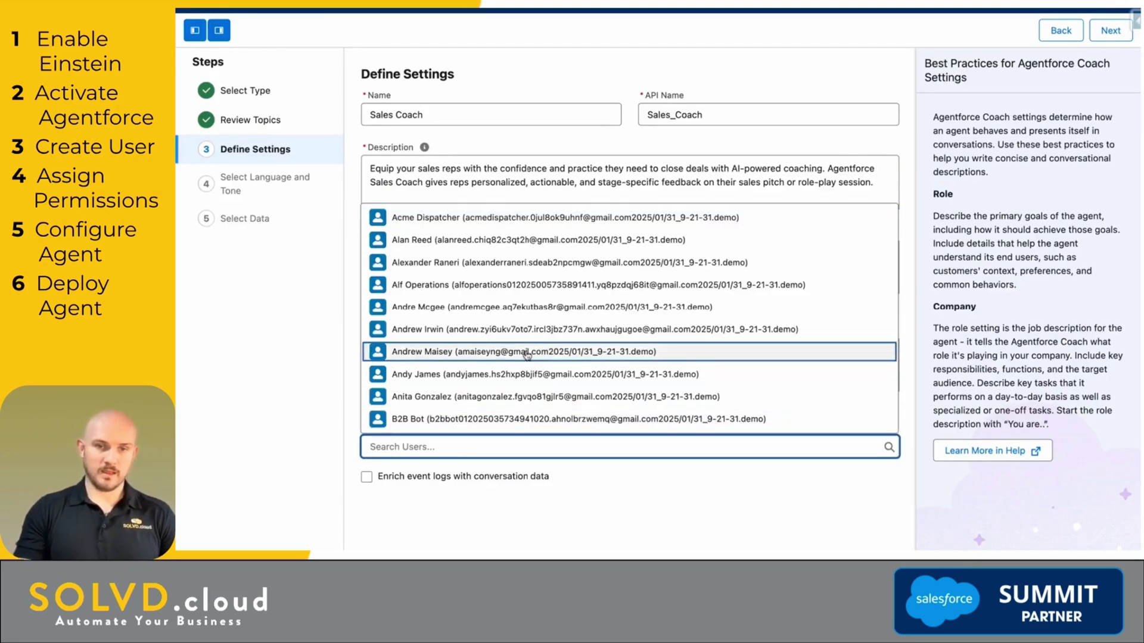
left_click(290, 315)
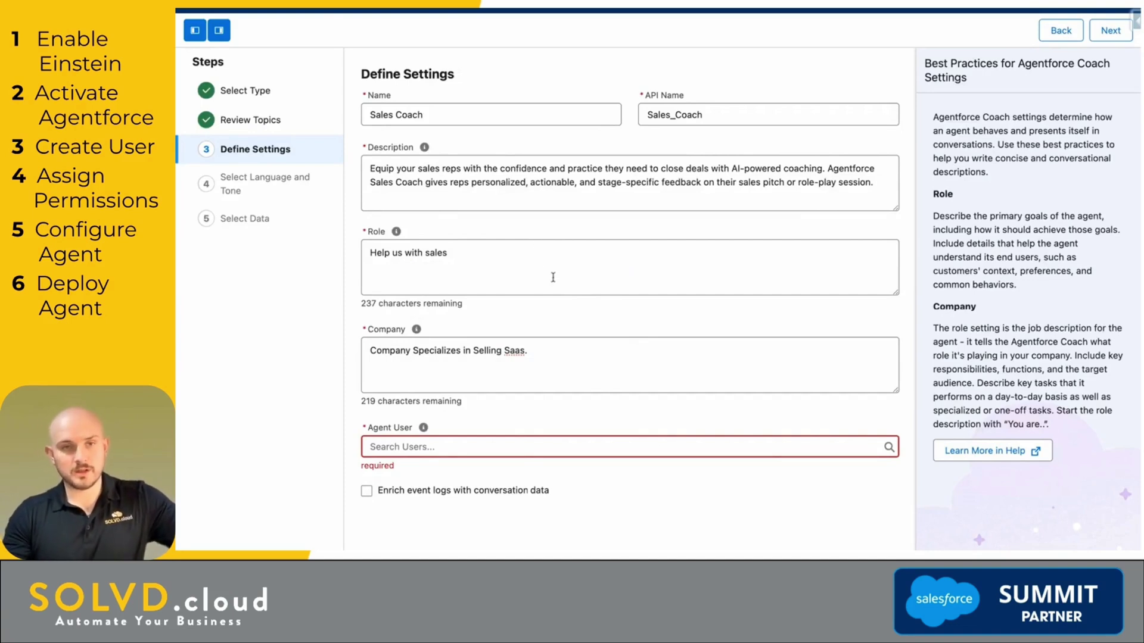
left_click(406, 254)
triple_click(389, 253)
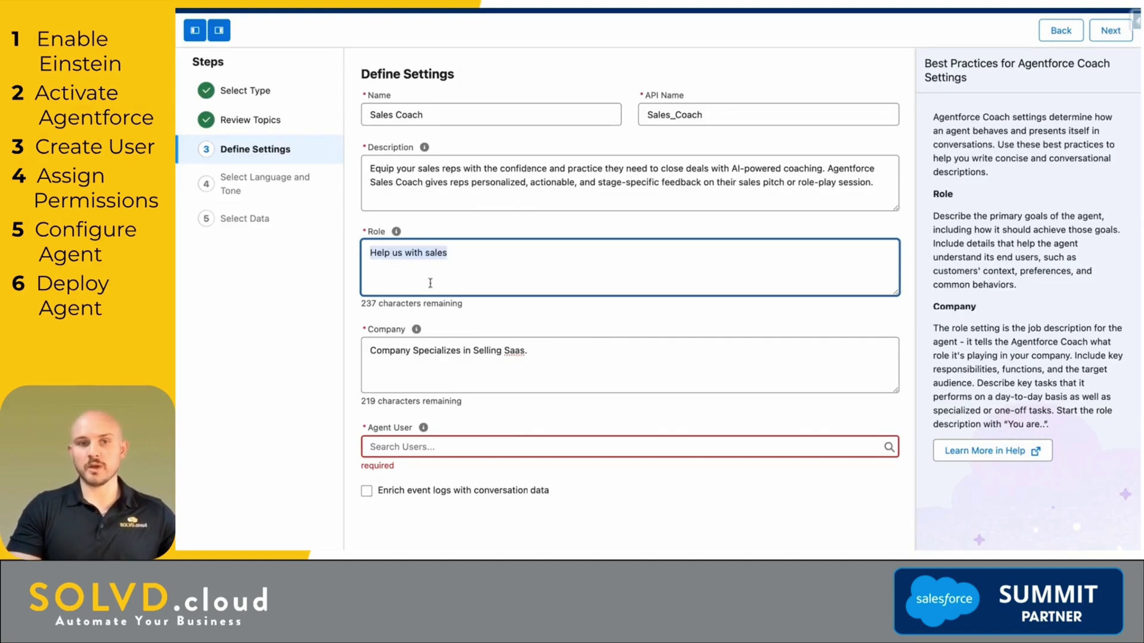
double_click(361, 305)
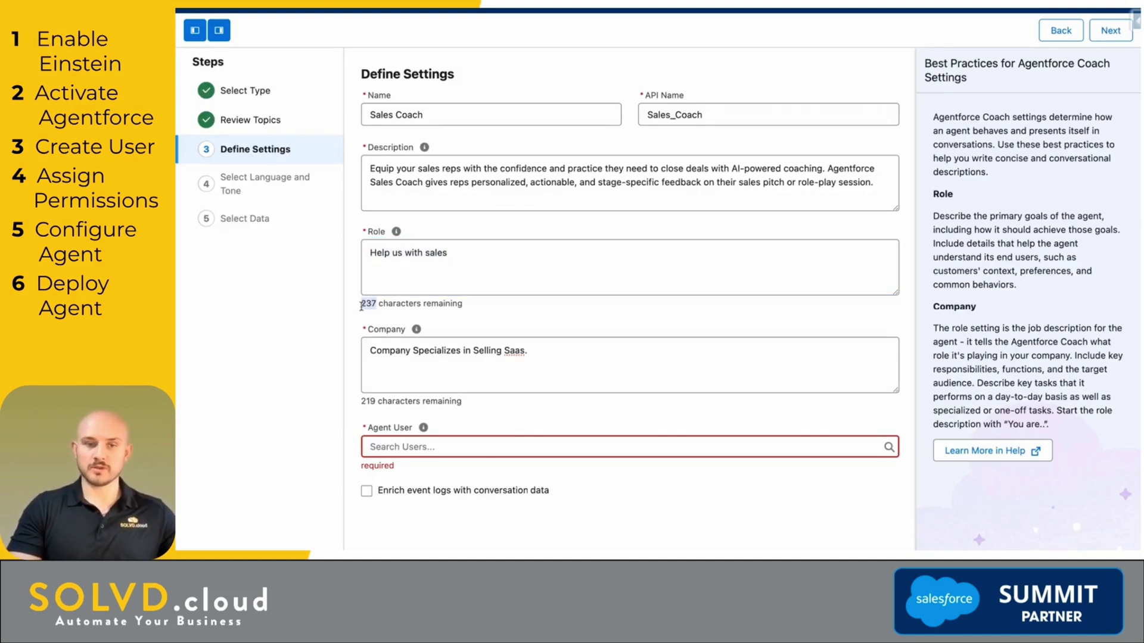
left_click(381, 330)
mouse_move(415, 331)
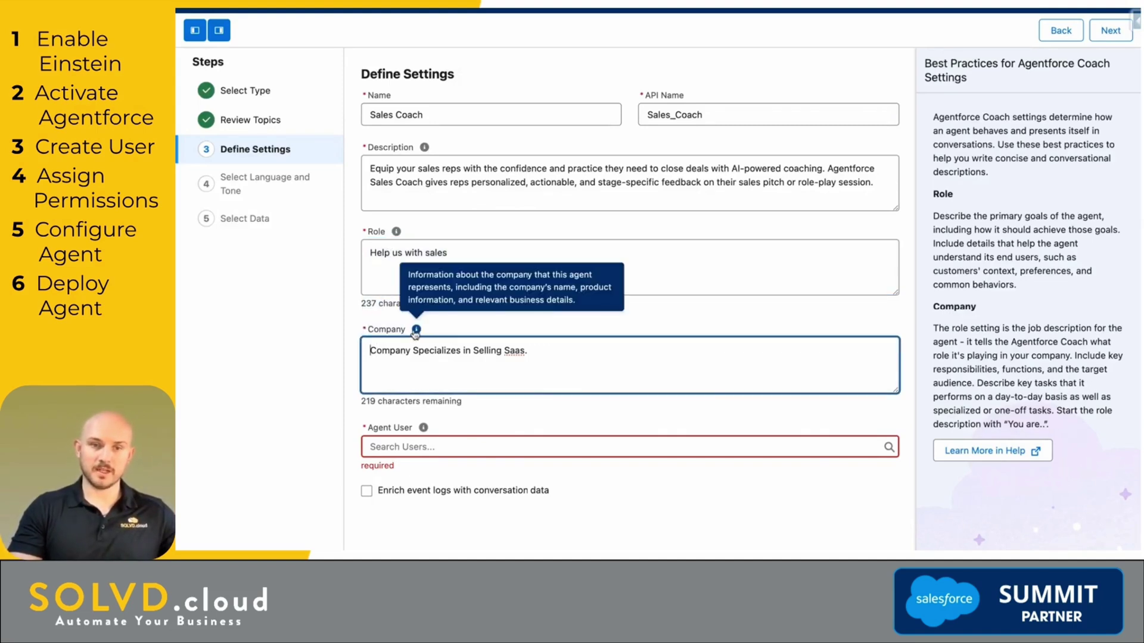
- Assign Sales Coach Agent User as the agent user and proceed to the data selection stage
left_click(417, 451)
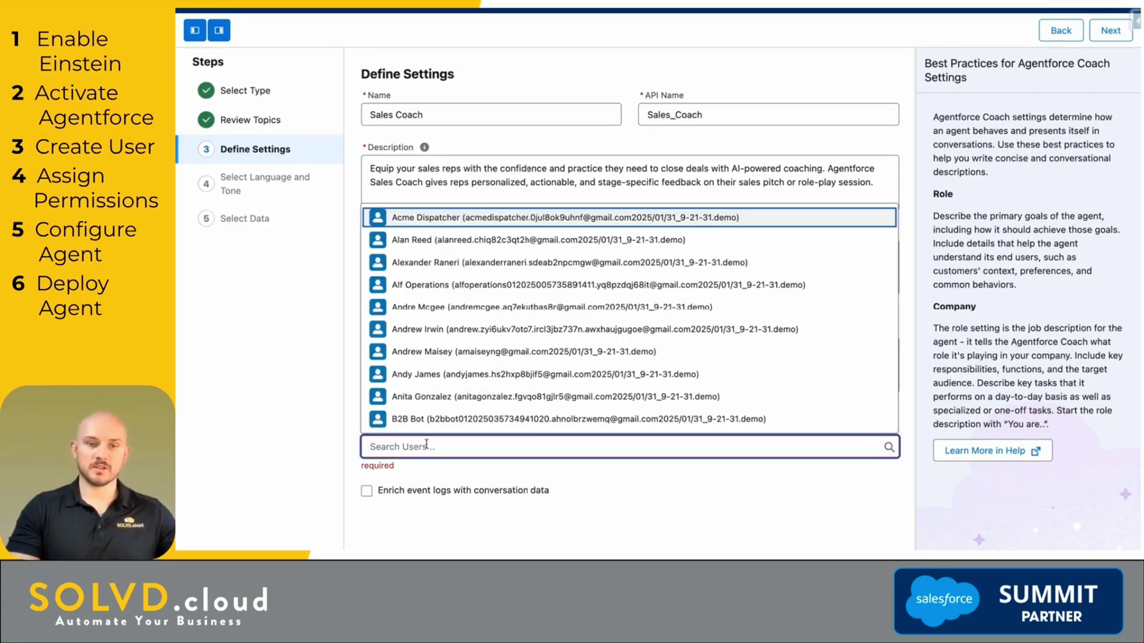
type("sal")
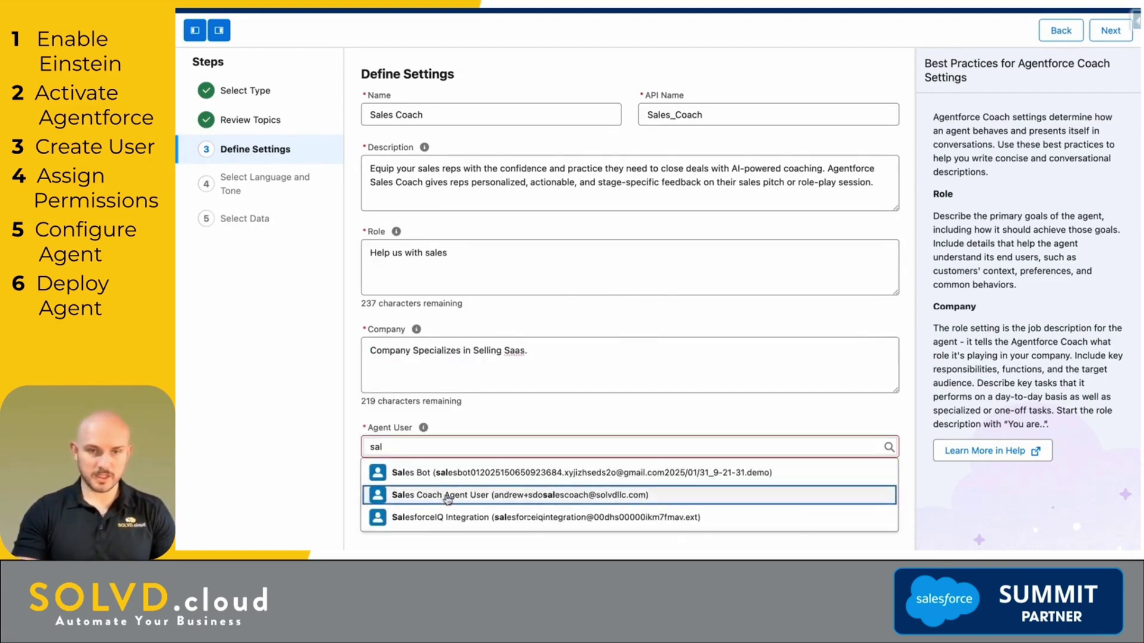
left_click(444, 498)
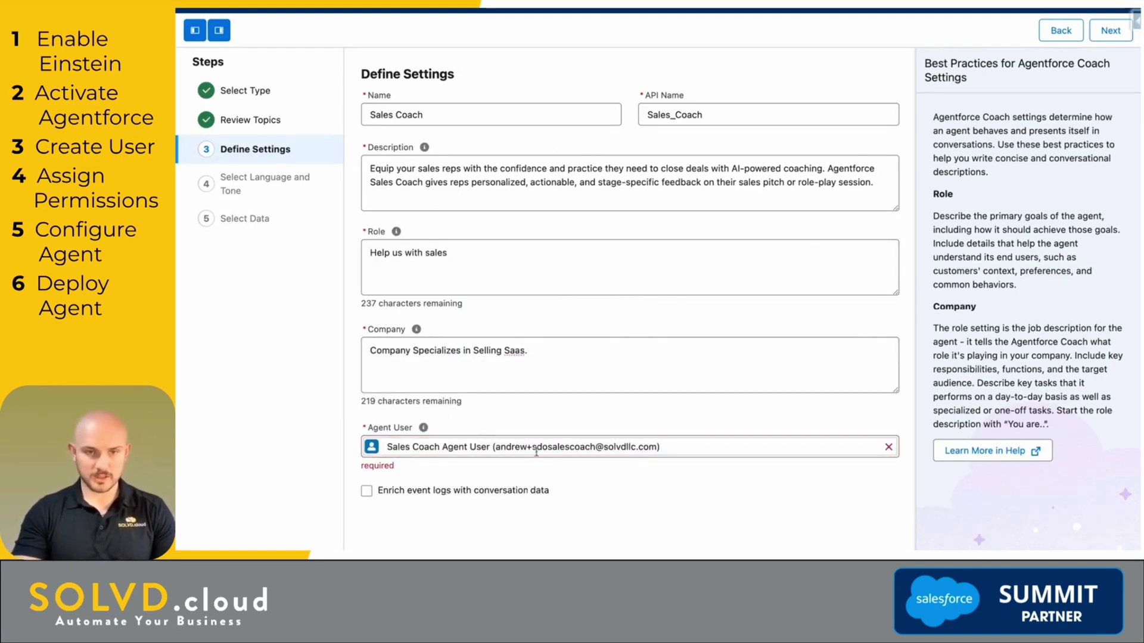
left_click(703, 510)
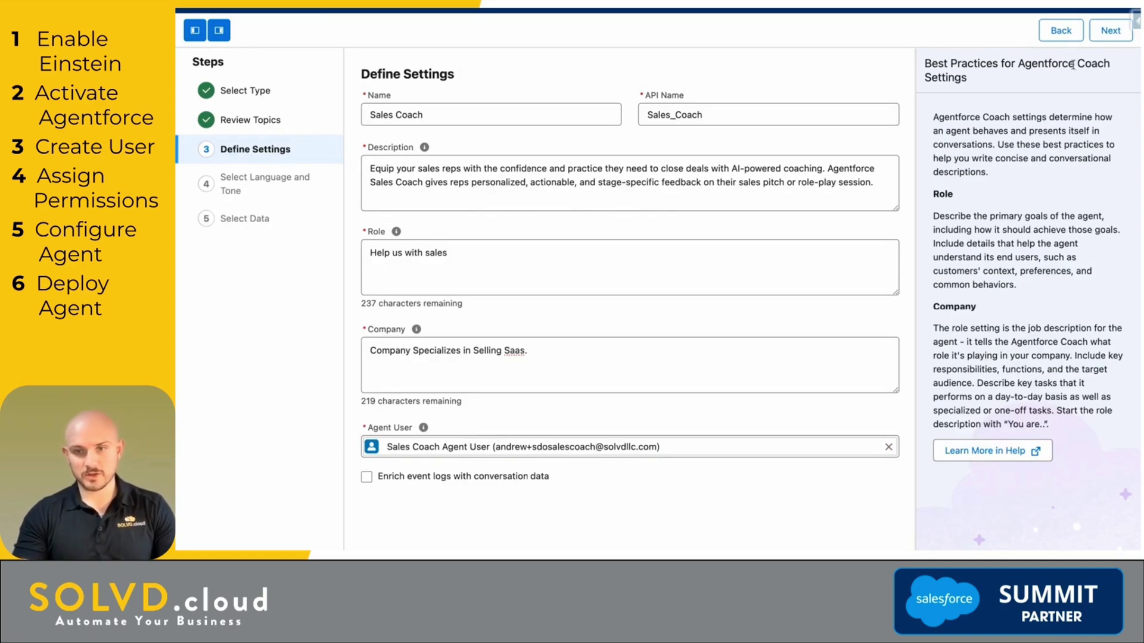
left_click(1099, 38)
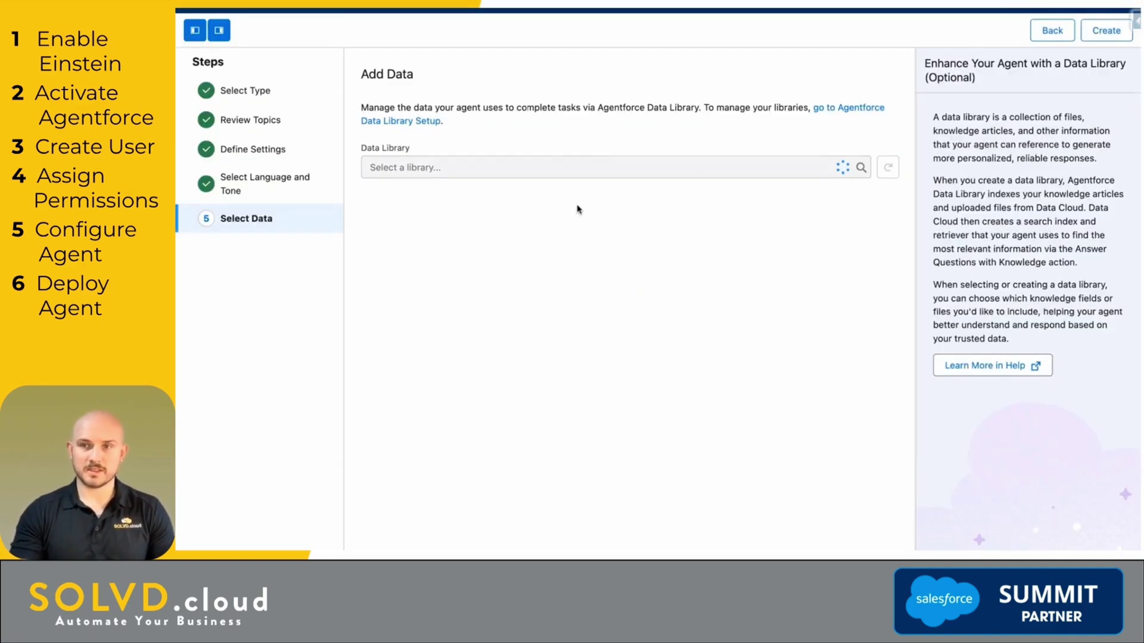
- Leave the data library unselected and create the agent
left_click(584, 173)
left_click(451, 286)
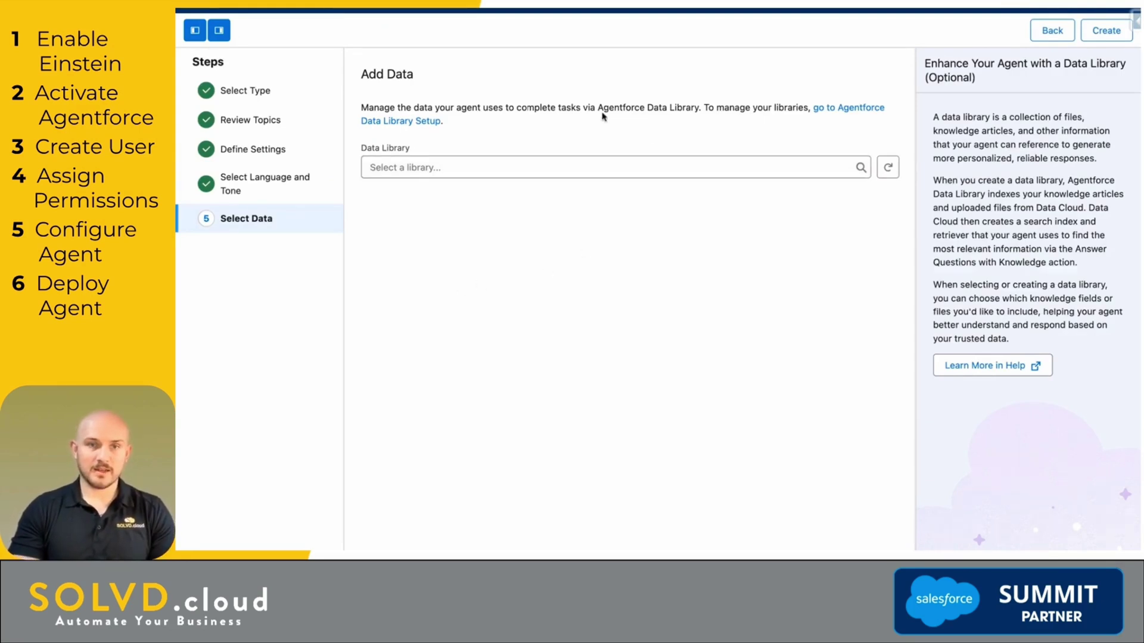
left_click(1105, 30)
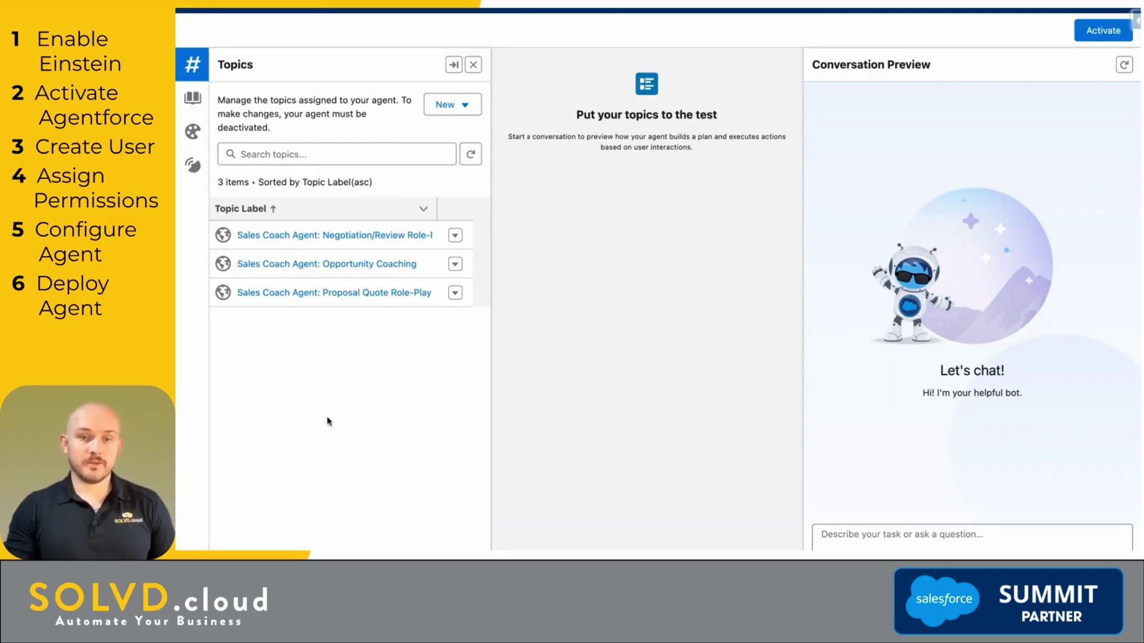
- Ask the agent in the conversation preview "Can you help me prepare a pitch for a potential sale?" and read its reply
type("Can you help me")
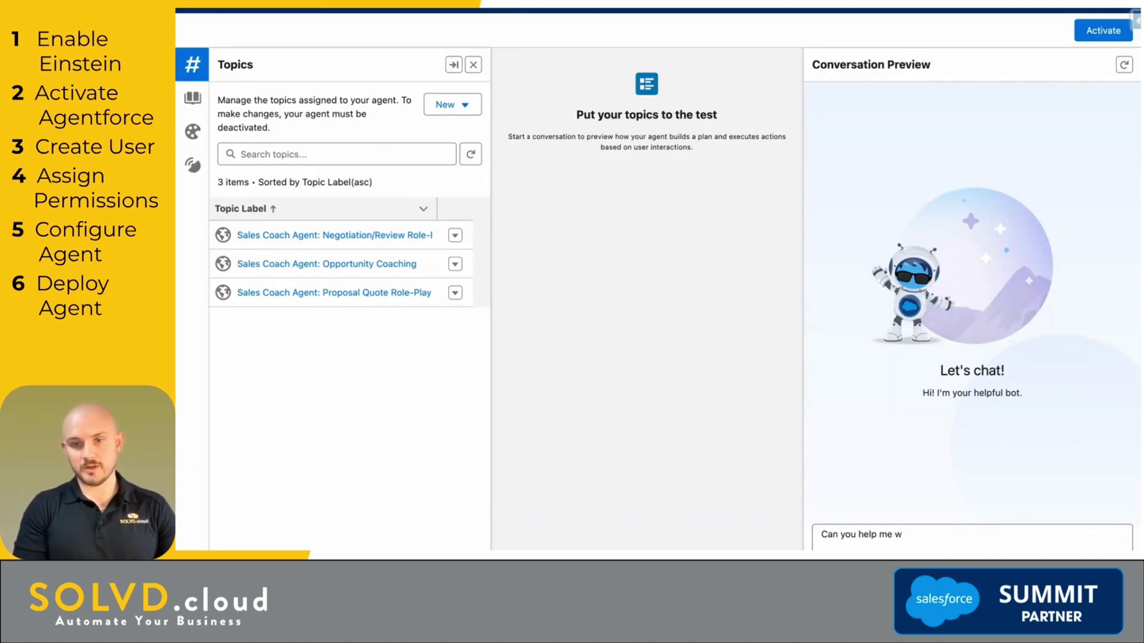
type(" prepare a pitch for a pot")
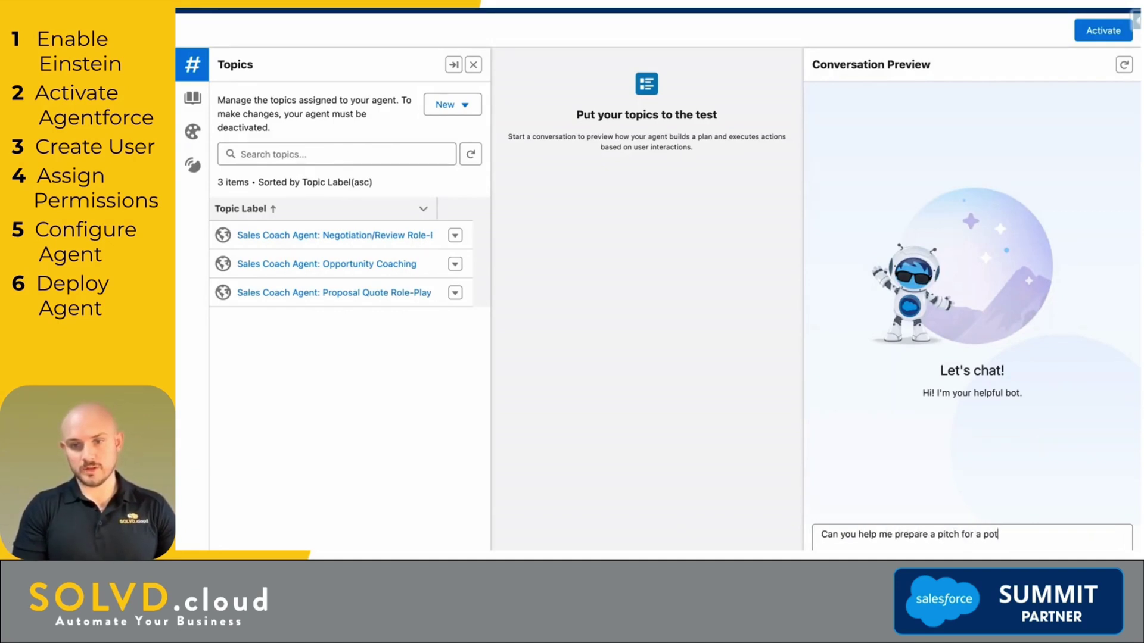
type("ential sale?")
key("Return")
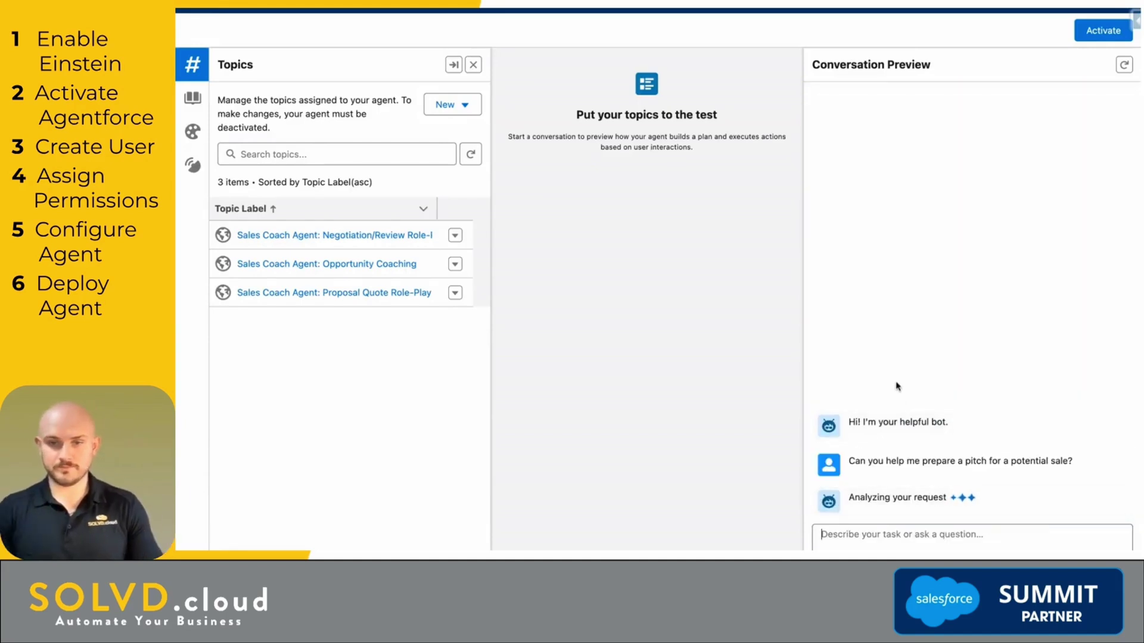
left_click_drag(859, 460, 878, 484)
triple_click(879, 483)
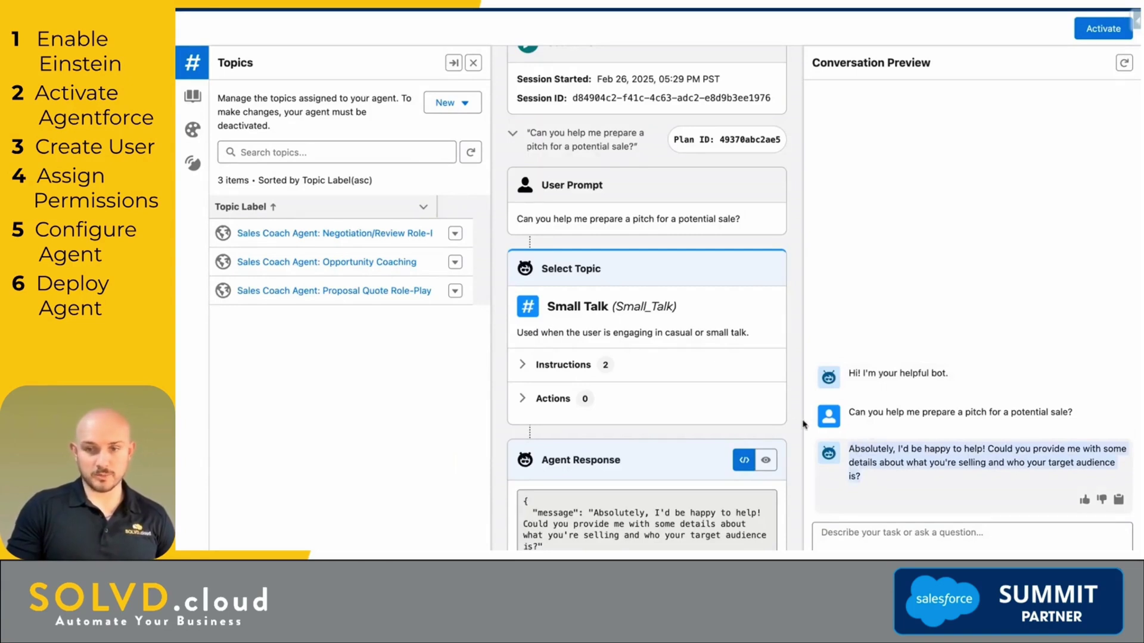
left_click_drag(1028, 448, 971, 476)
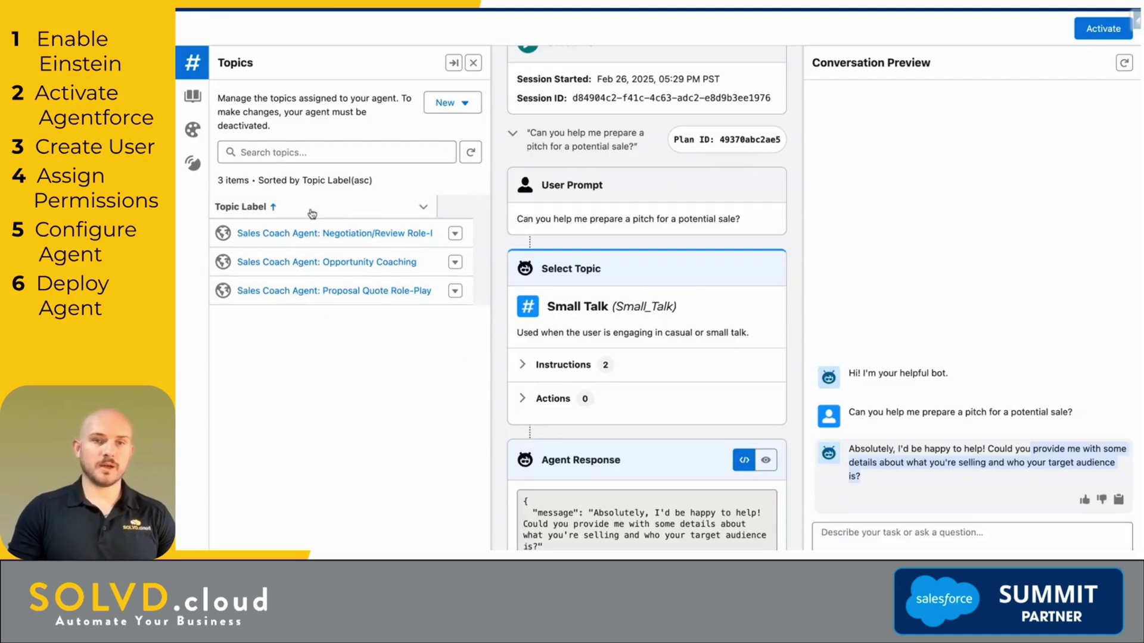
- Activate the tested Sales Coach agent
left_click(382, 455)
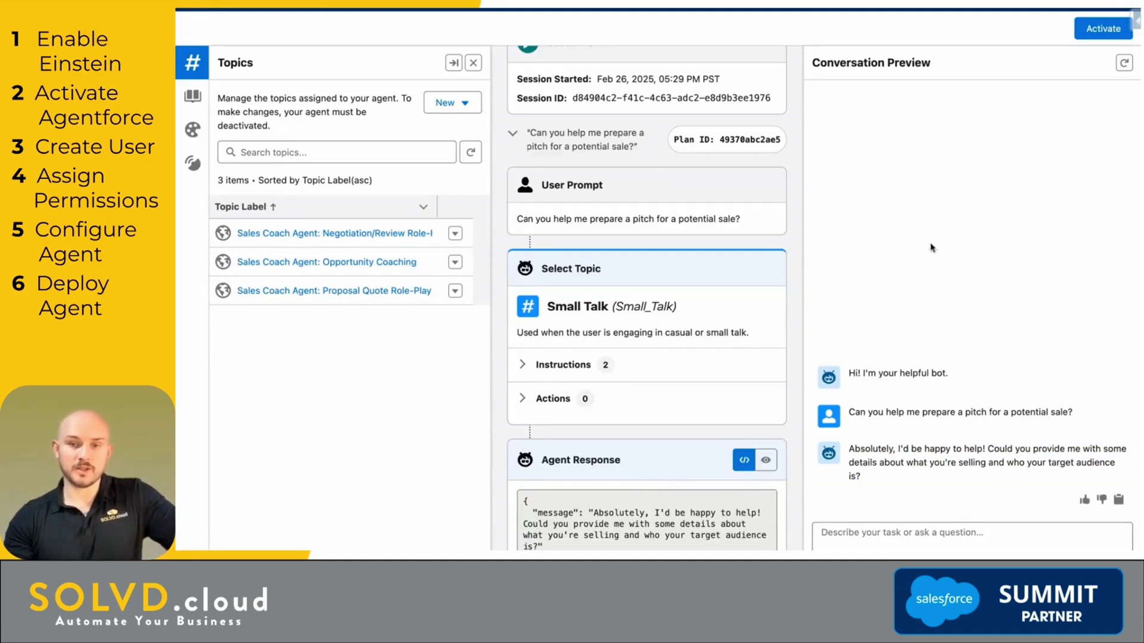
left_click(1101, 34)
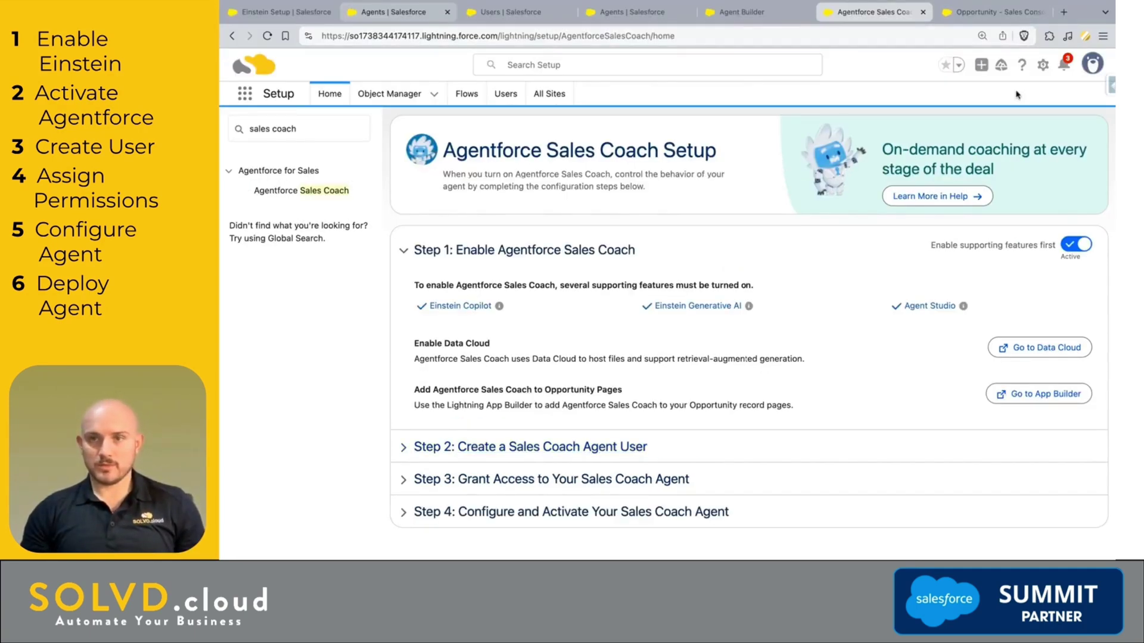
- Switch to the Opportunity - Sales Console page in Lightning App Builder and save it with the Agentforce Sales Coach component
left_click(992, 12)
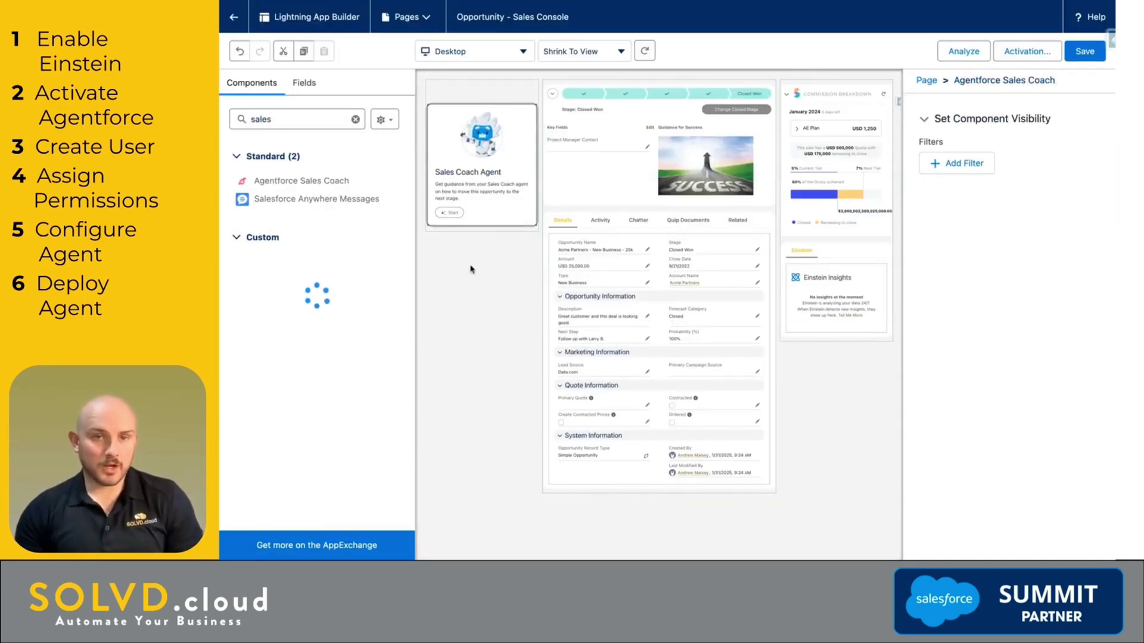
double_click(271, 119)
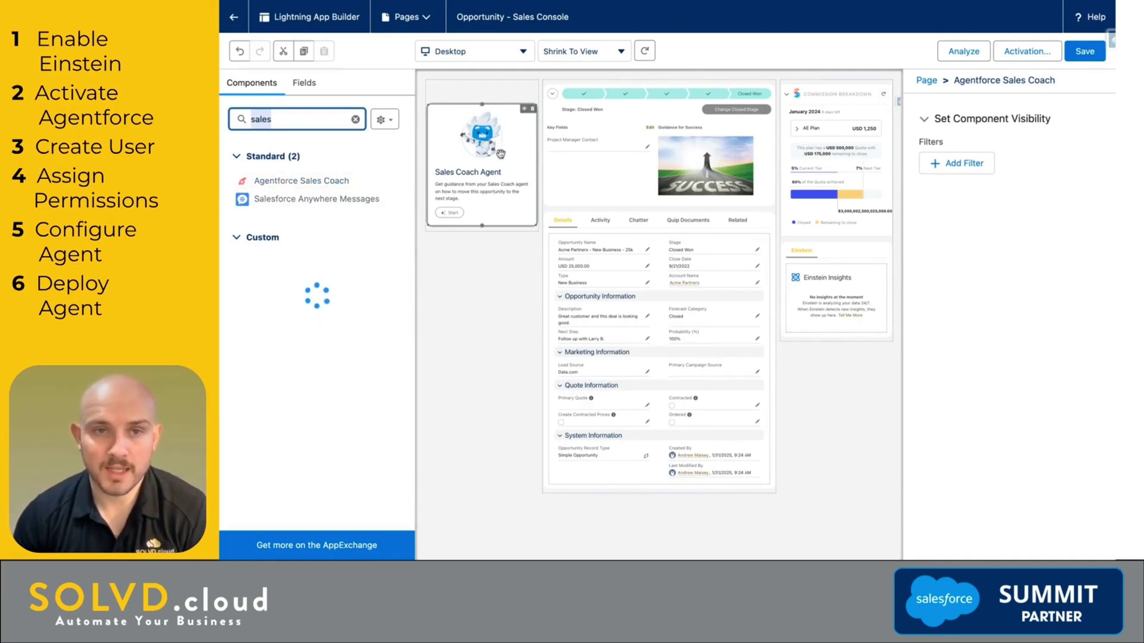
left_click(1084, 52)
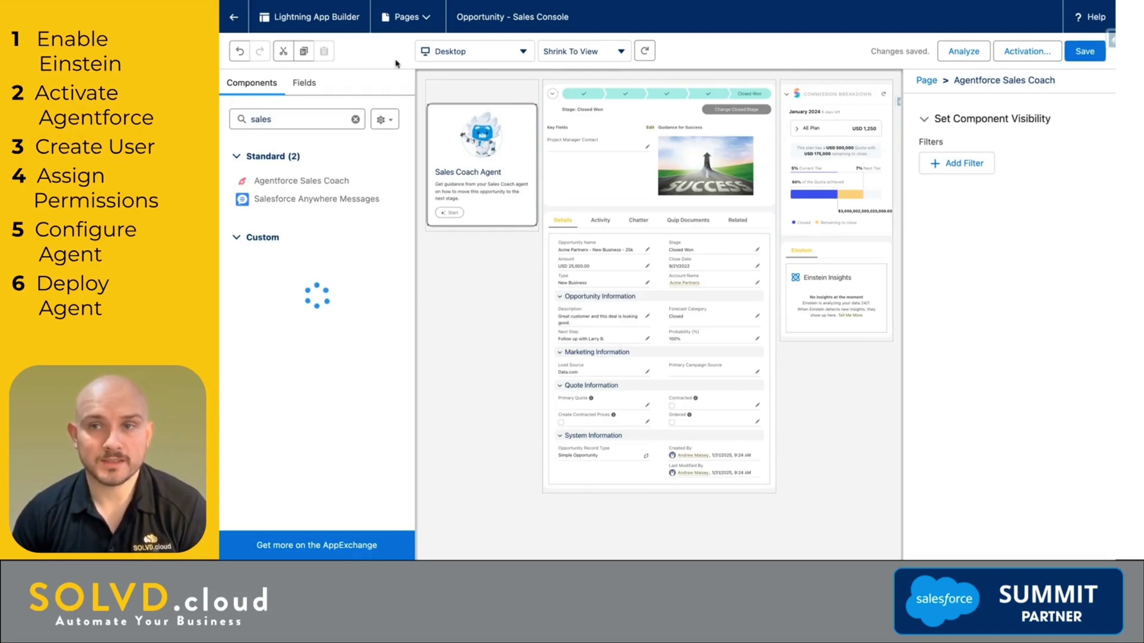
- Return to the Acme Partners opportunity record, start the Sales Coach Agent and look through its coaching options for each stage
left_click(234, 17)
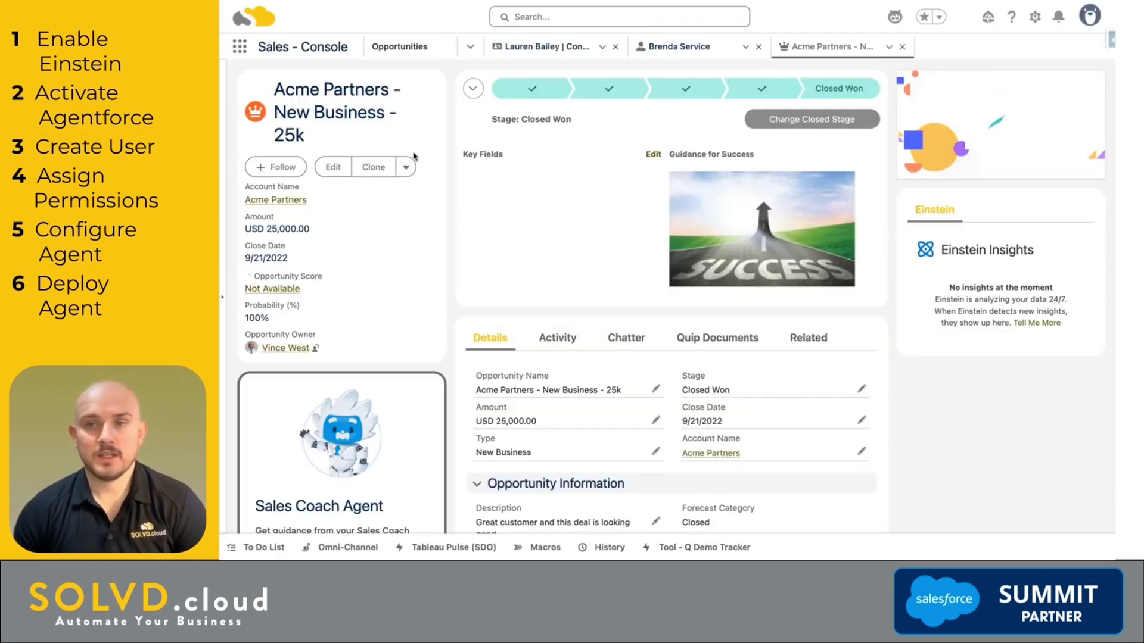
scroll(372, 292, "down", 3)
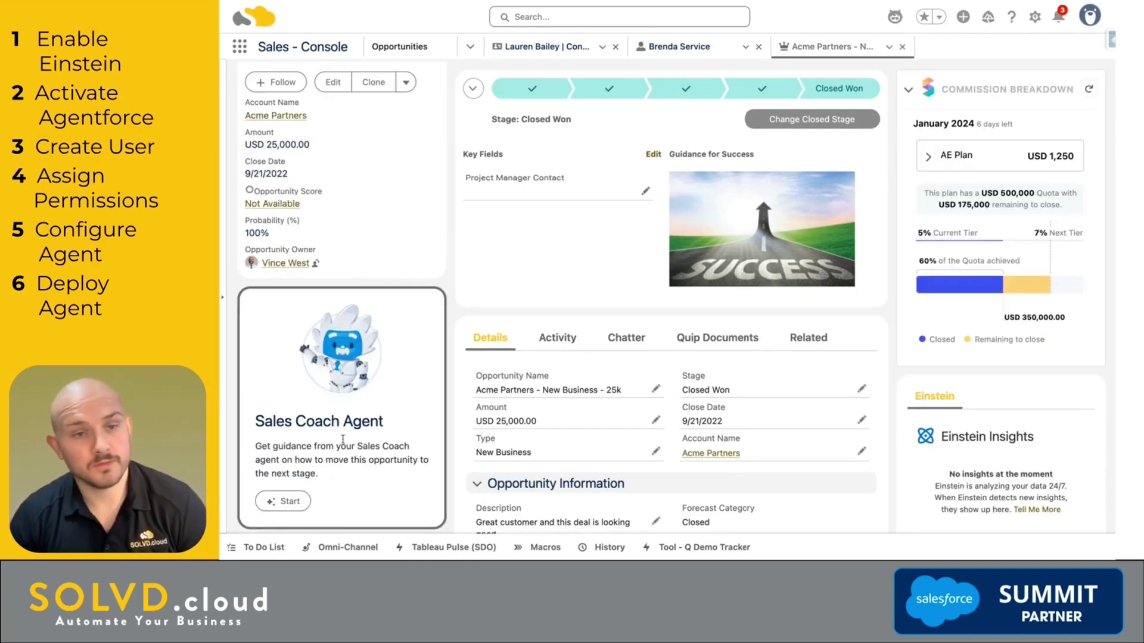
left_click(287, 502)
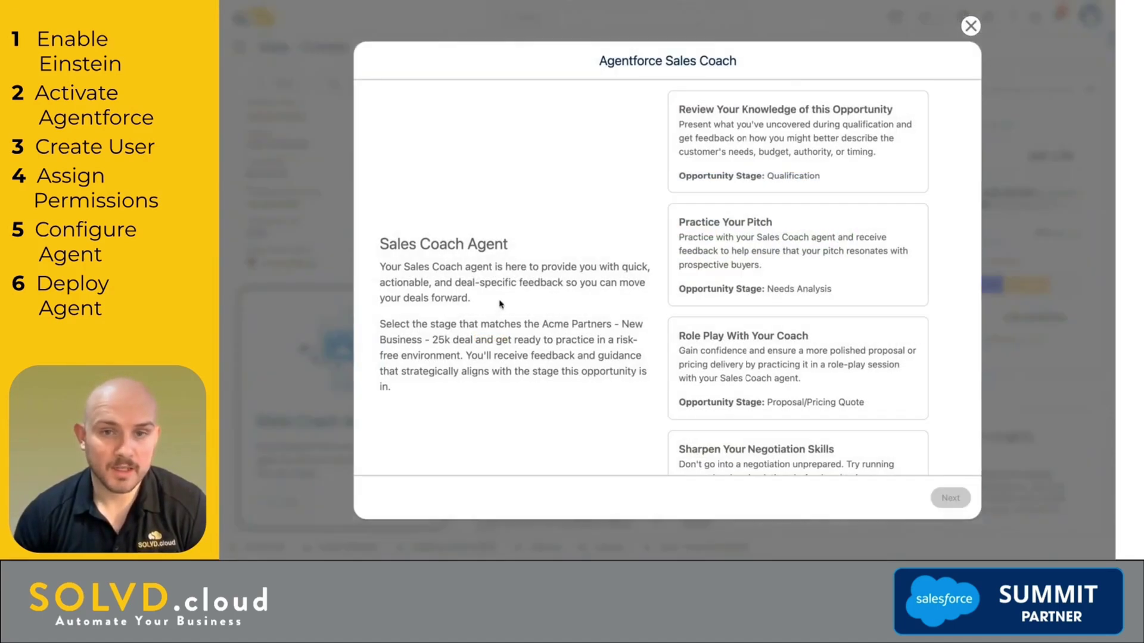
scroll(805, 331, "down", 1)
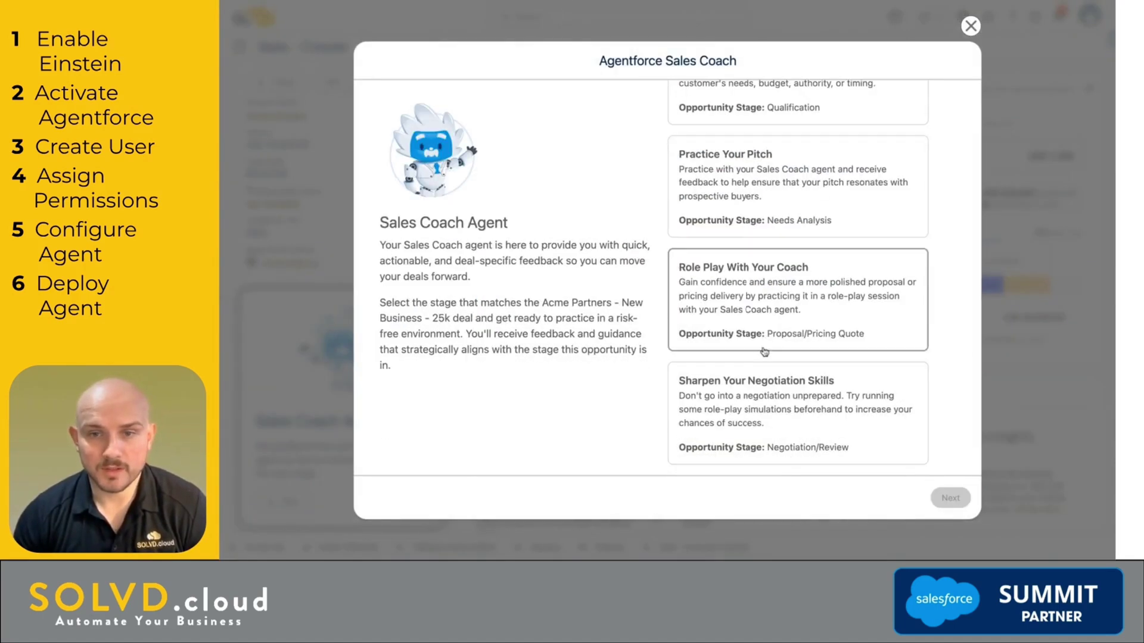
scroll(760, 348, "up", 2)
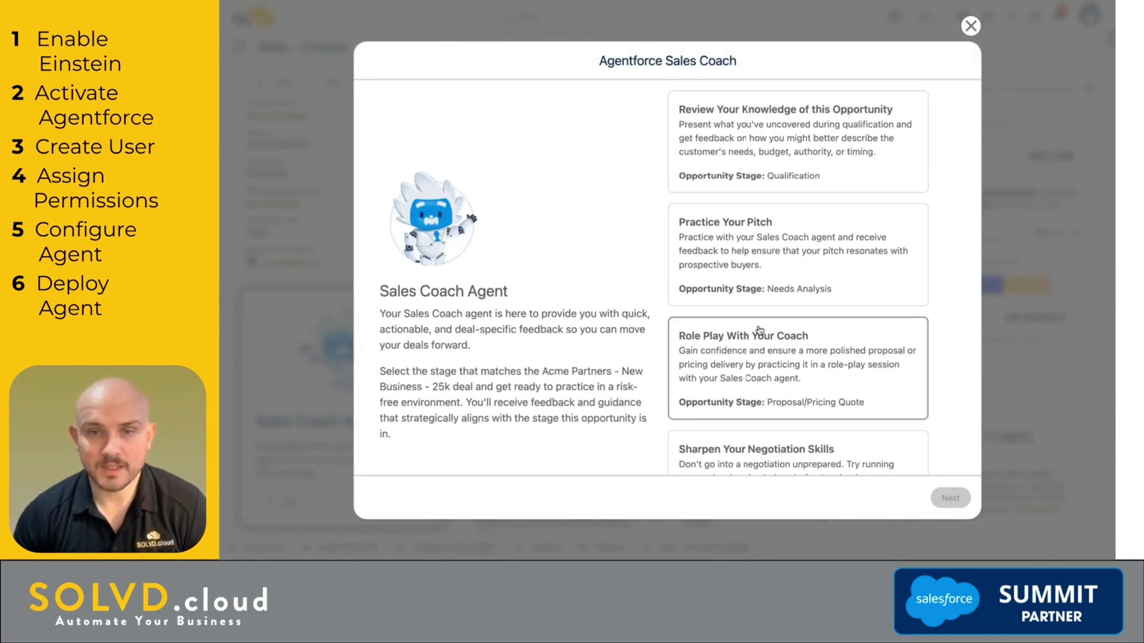